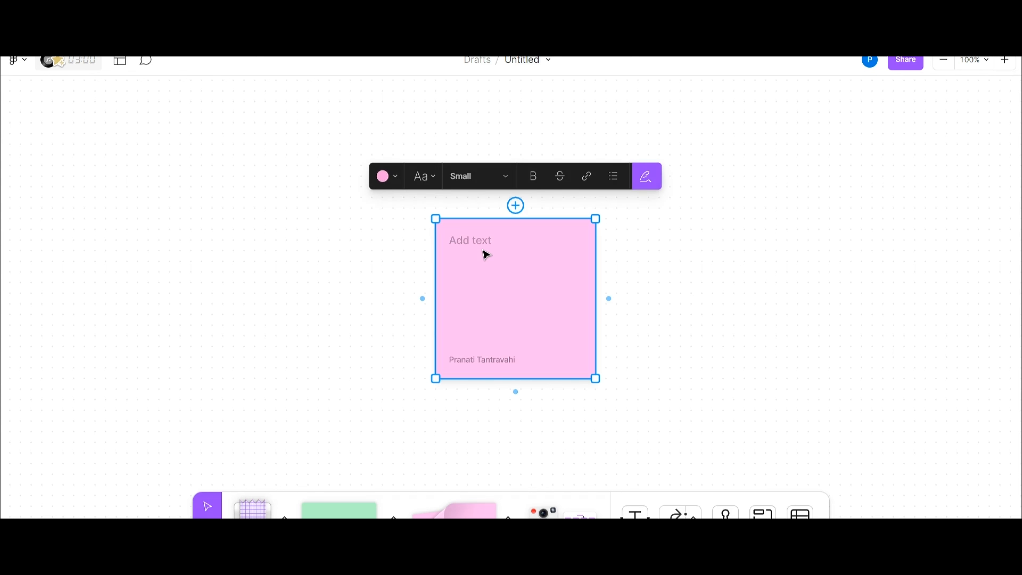
Step: Enter the heading "Ideas" on the pink sticky note, followed by a numbered list with Idea-1 and idea-2
left_click(483, 243)
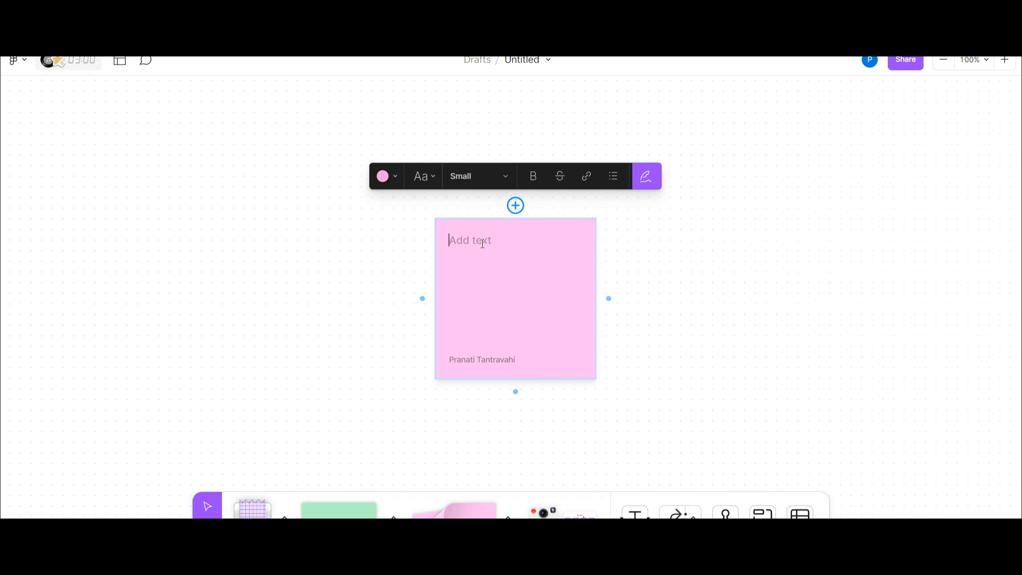
type("Ideas")
key("Return")
type("1. Idea-")
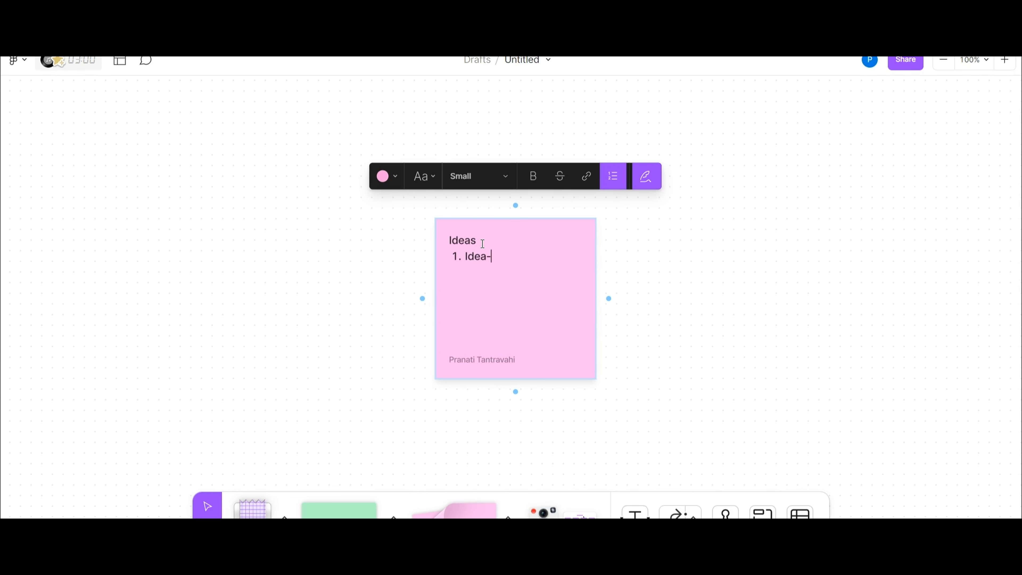
type("1")
key("Return")
type("idea-2")
key("Return")
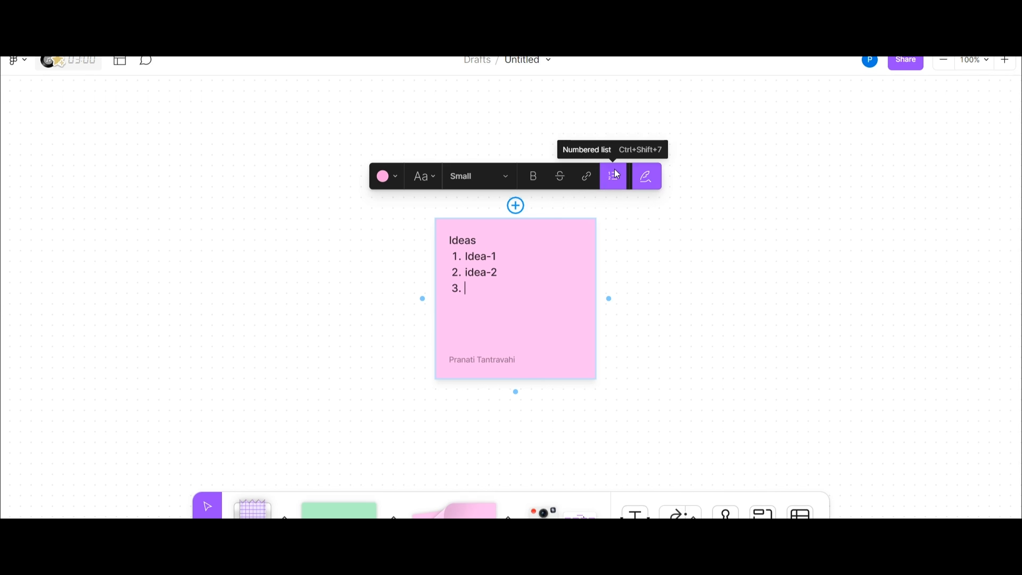
Step: Add Idea-3 as a bulleted item under the numbered ones, and move the sticky note up and to the left on the board
left_click(612, 177)
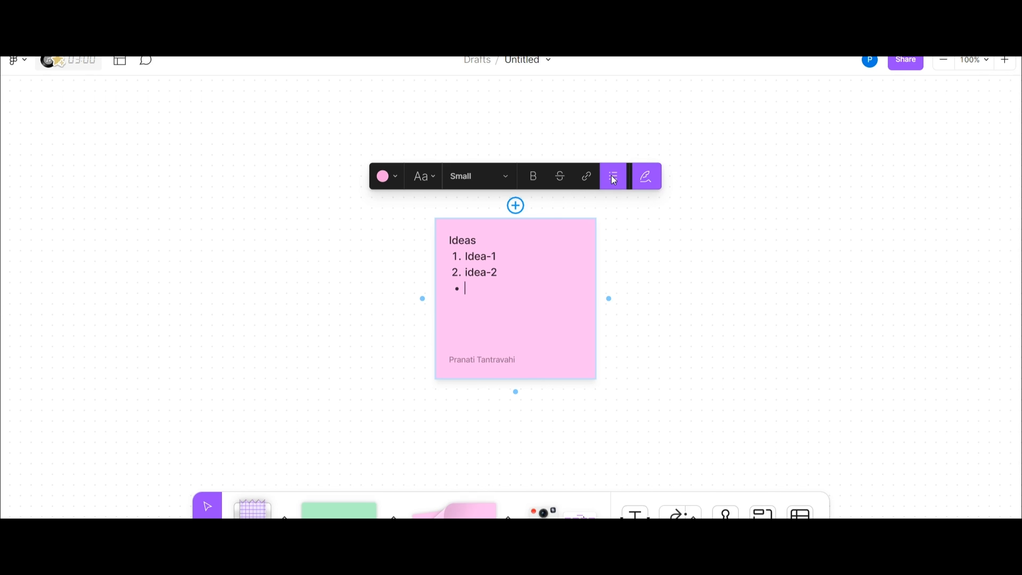
type("Idea-3")
key("Return")
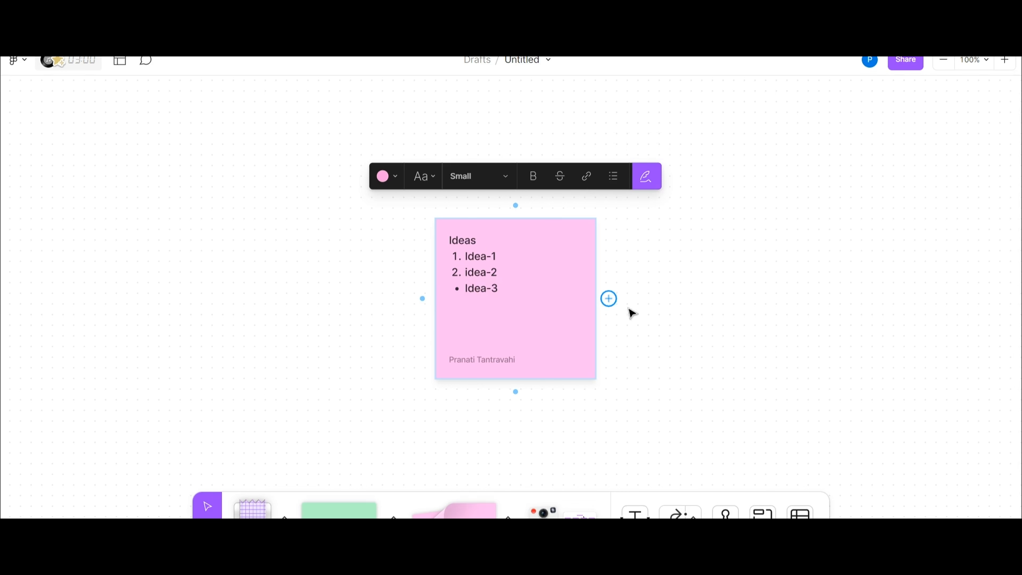
left_click(699, 281)
left_click(541, 251)
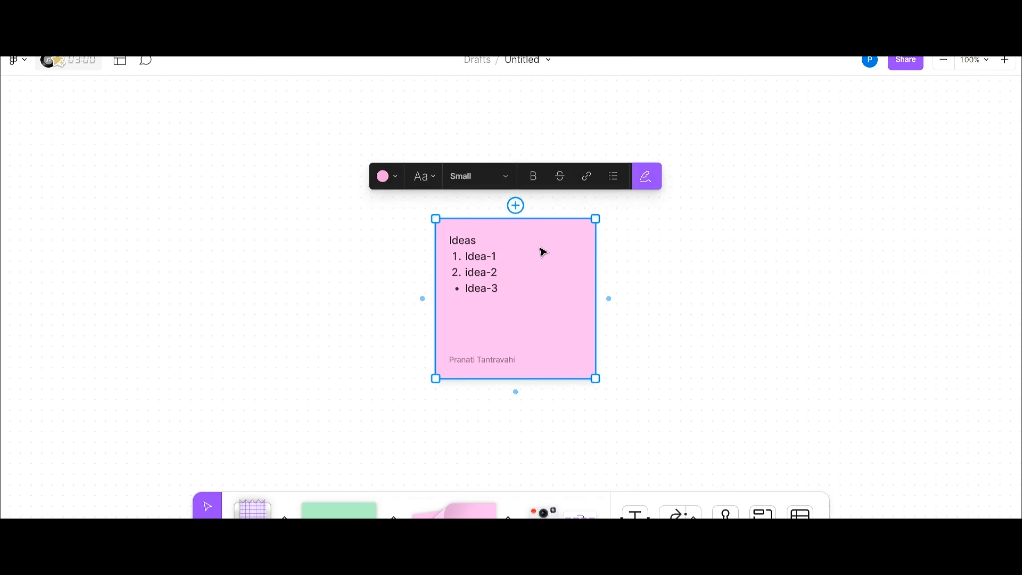
left_click_drag(541, 251, 345, 208)
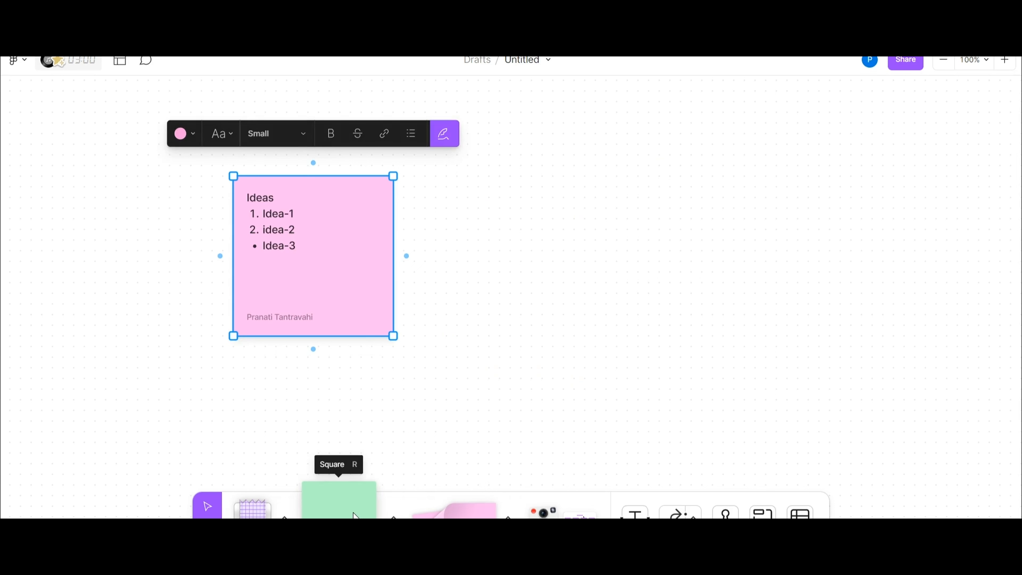
Step: Place a light green square without text to the upper right of the sticky note
left_click(339, 508)
left_click(550, 109)
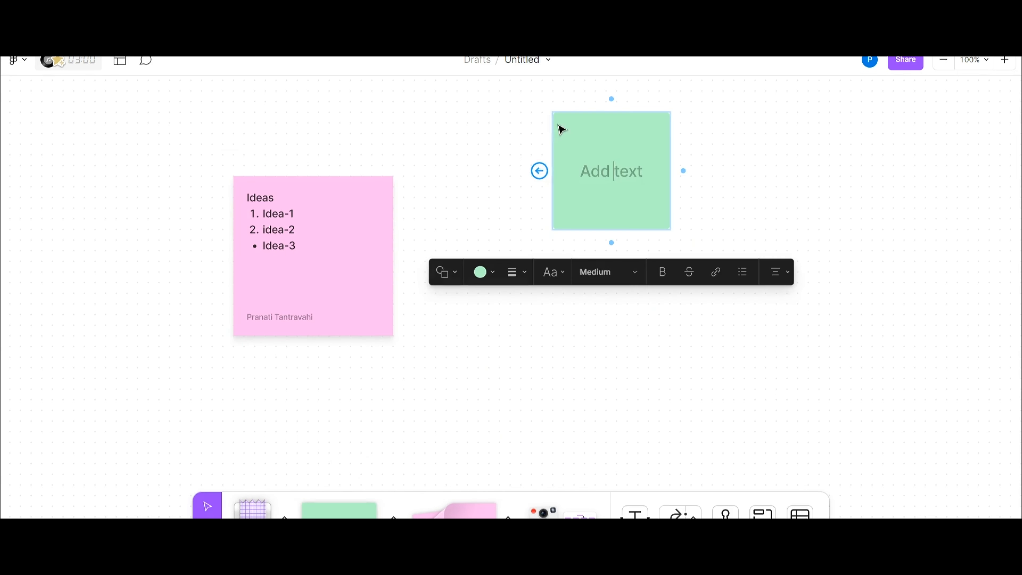
left_click(630, 361)
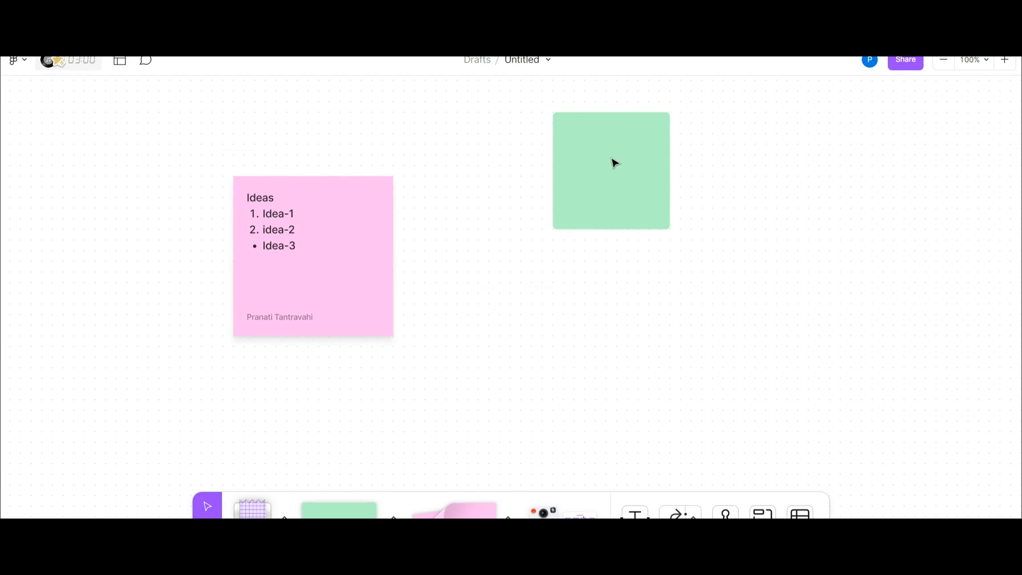
Step: Add a light green circle without text directly below the square, aligned with it
left_click(393, 515)
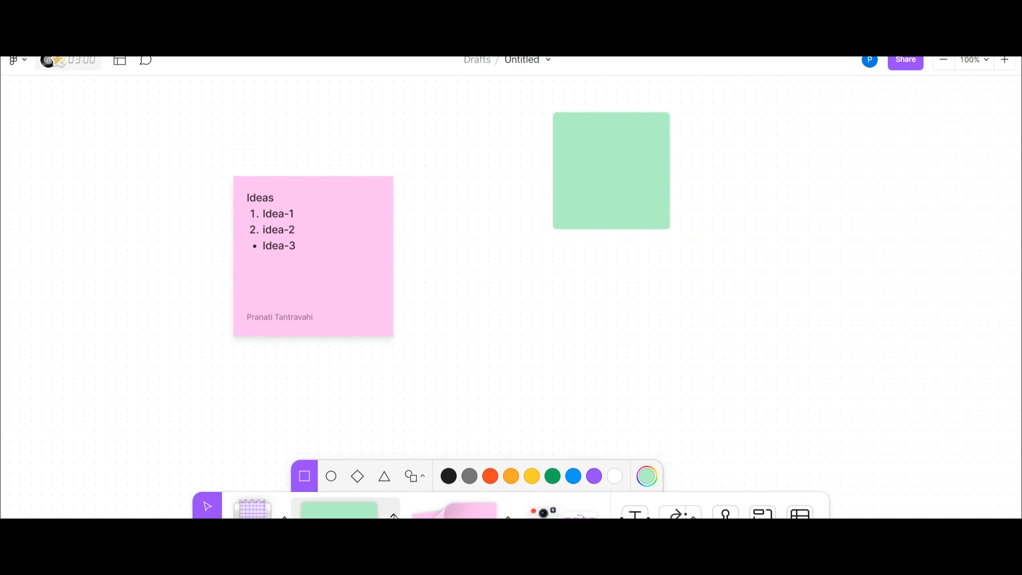
left_click(333, 478)
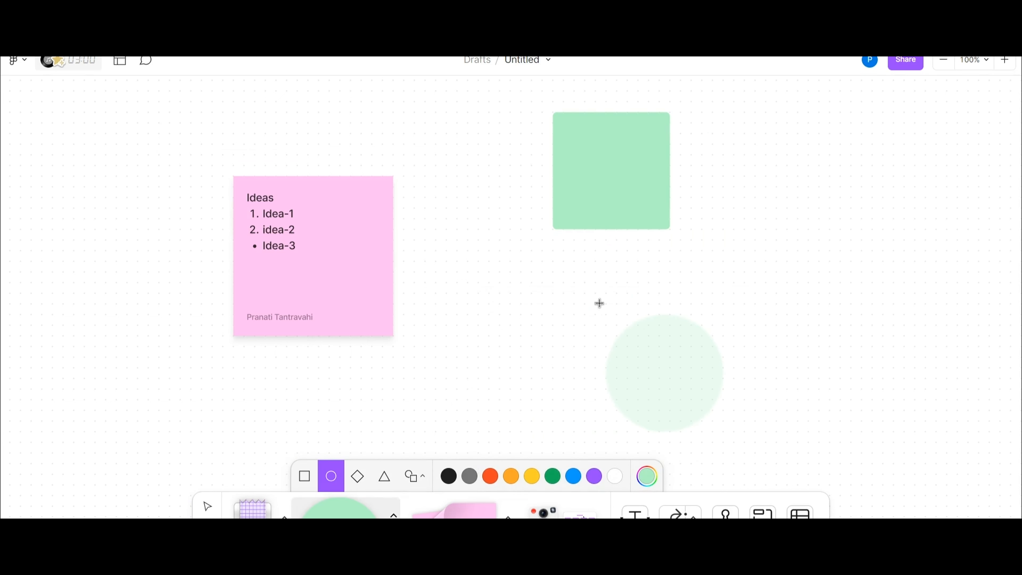
left_click(555, 282)
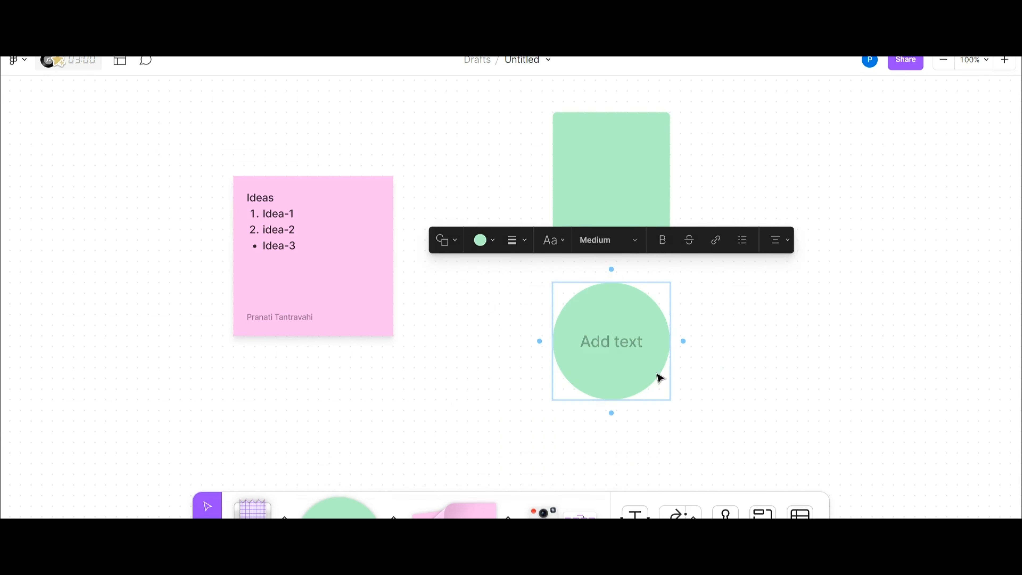
left_click(765, 322)
Step: Place a copy of the green square to the right of the circle, and draw connector arrows from the circle to both squares
left_click(637, 165)
left_click_drag(638, 165, 792, 345)
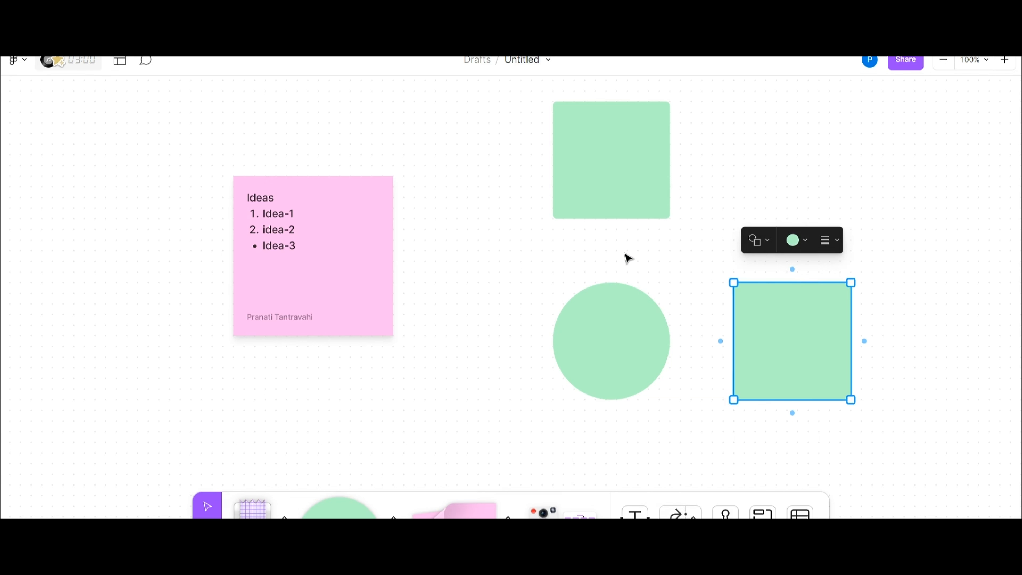
key("x")
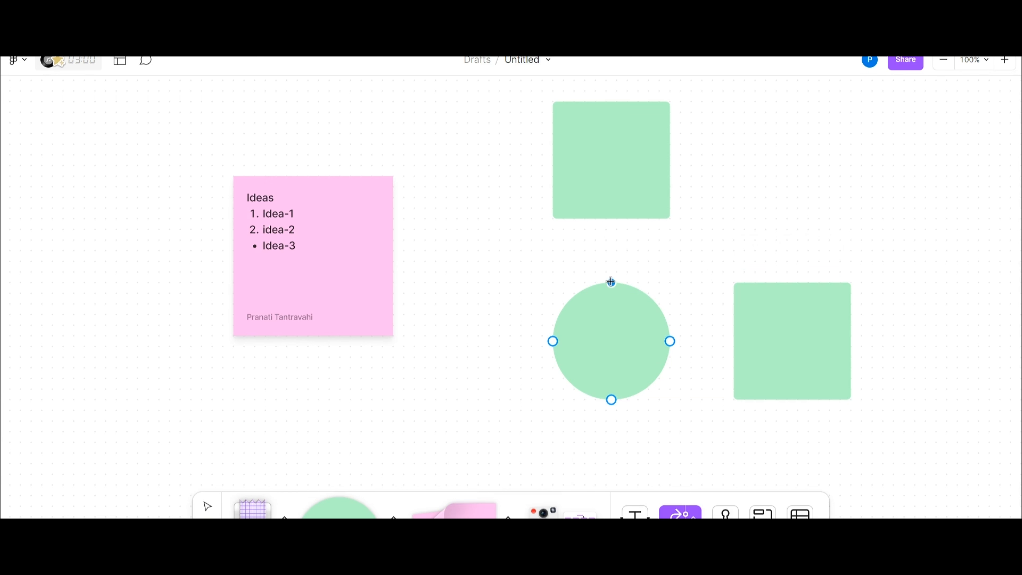
left_click_drag(612, 282, 611, 219)
left_click_drag(671, 341, 735, 334)
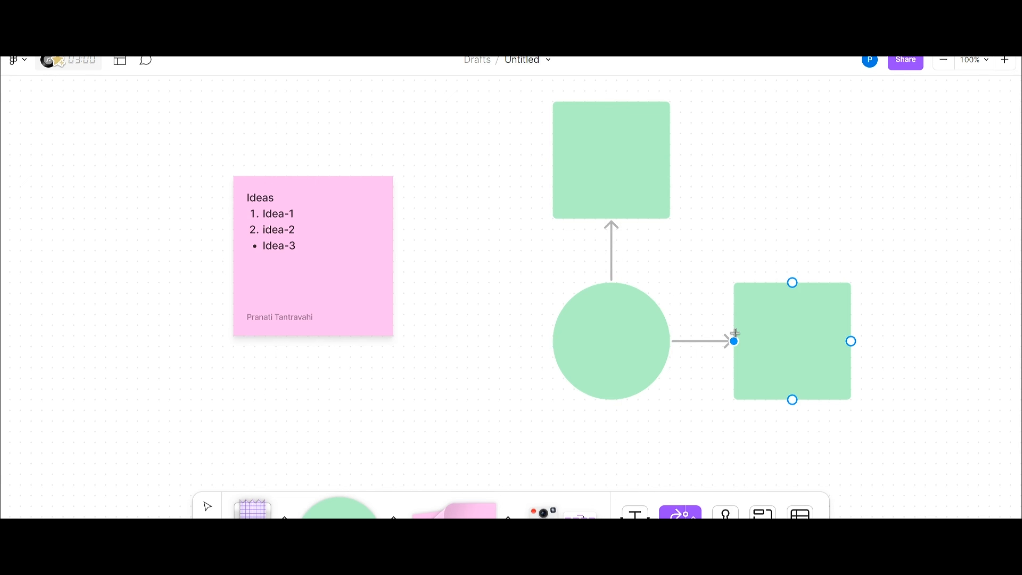
left_click(211, 508)
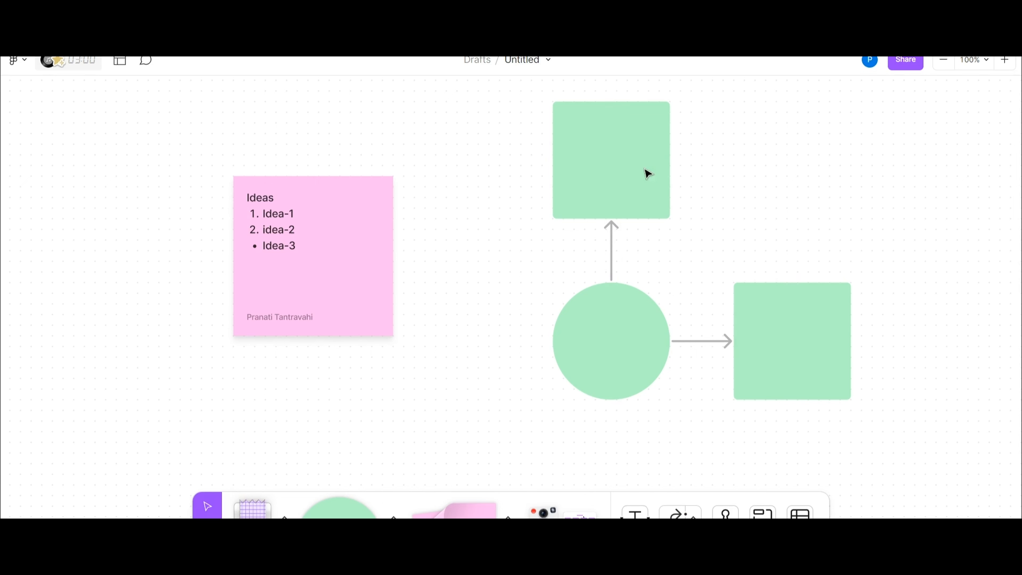
Step: Label the square above the circle "Idea-1"
left_click(634, 155)
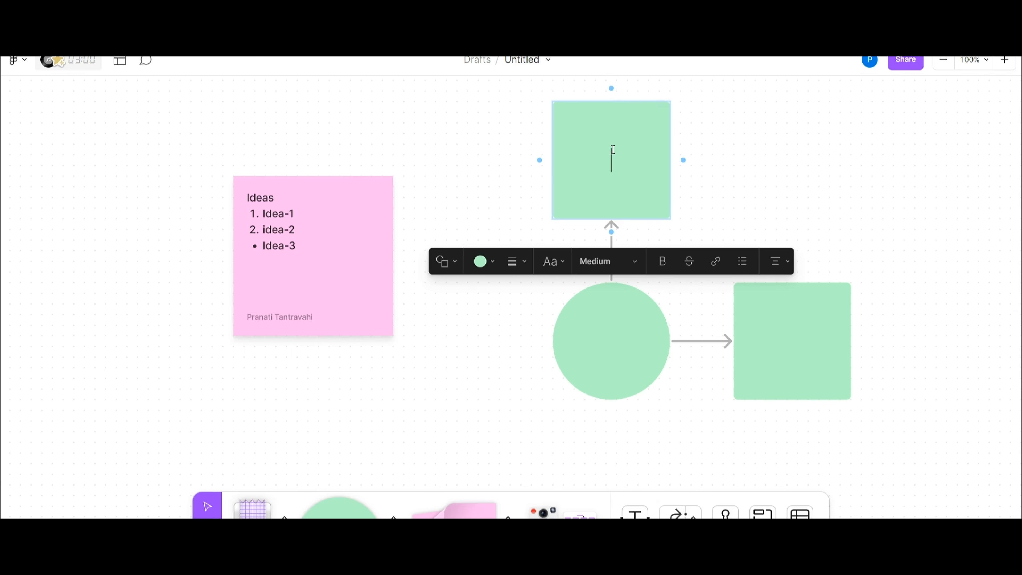
type("T")
key("BackSpace")
type("Idea-1")
left_click(460, 265)
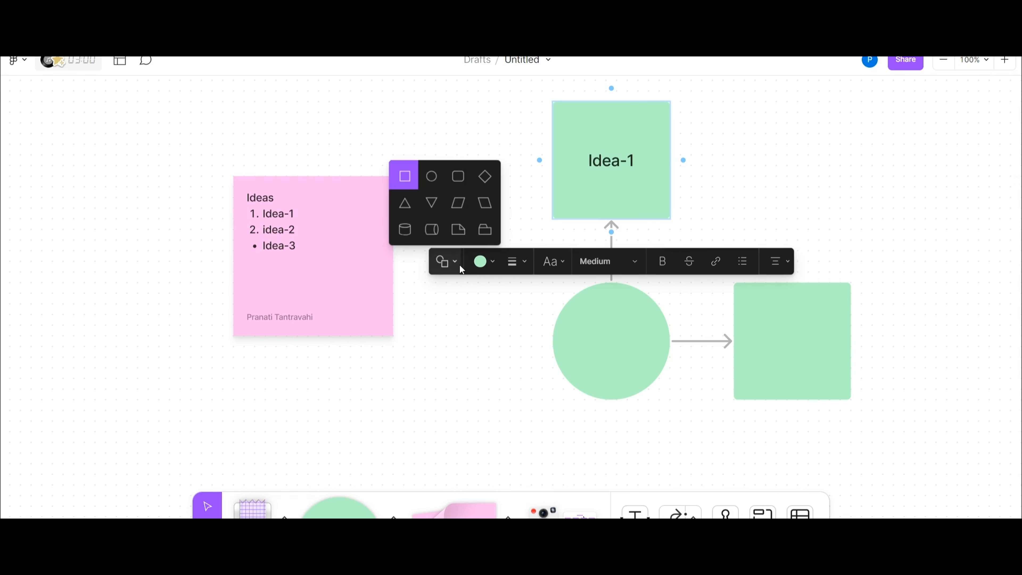
left_click(495, 263)
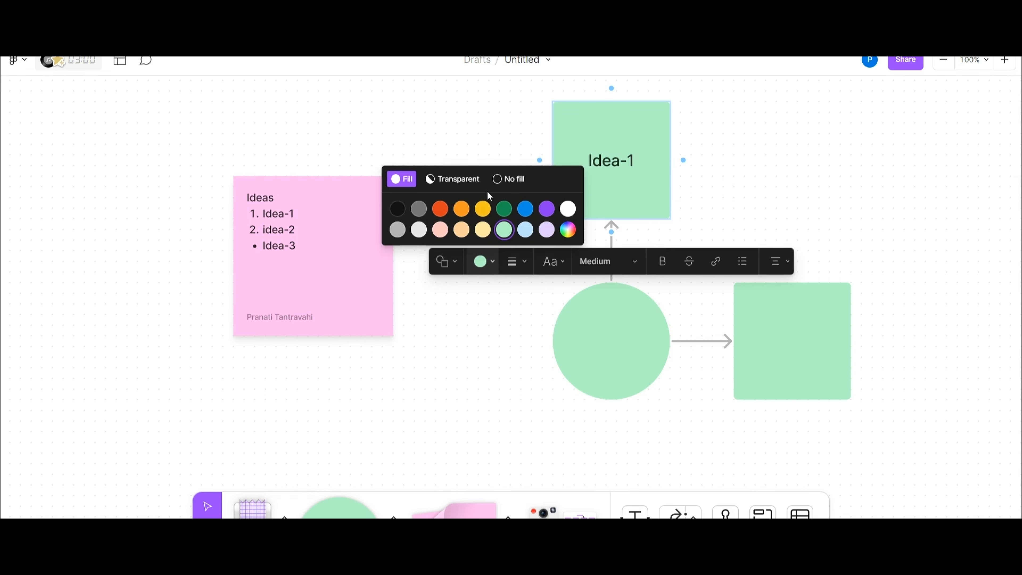
left_click(527, 263)
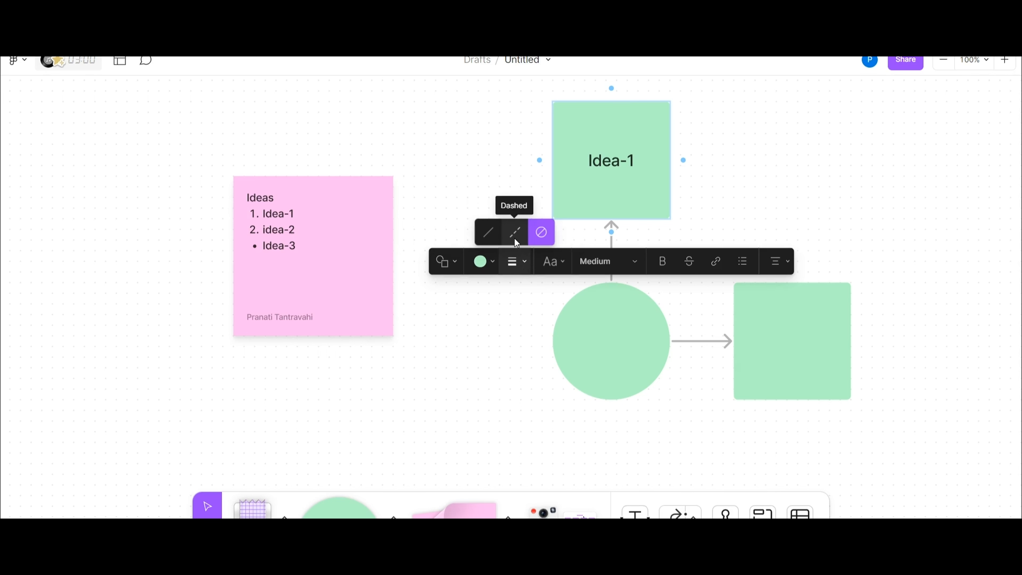
left_click(563, 261)
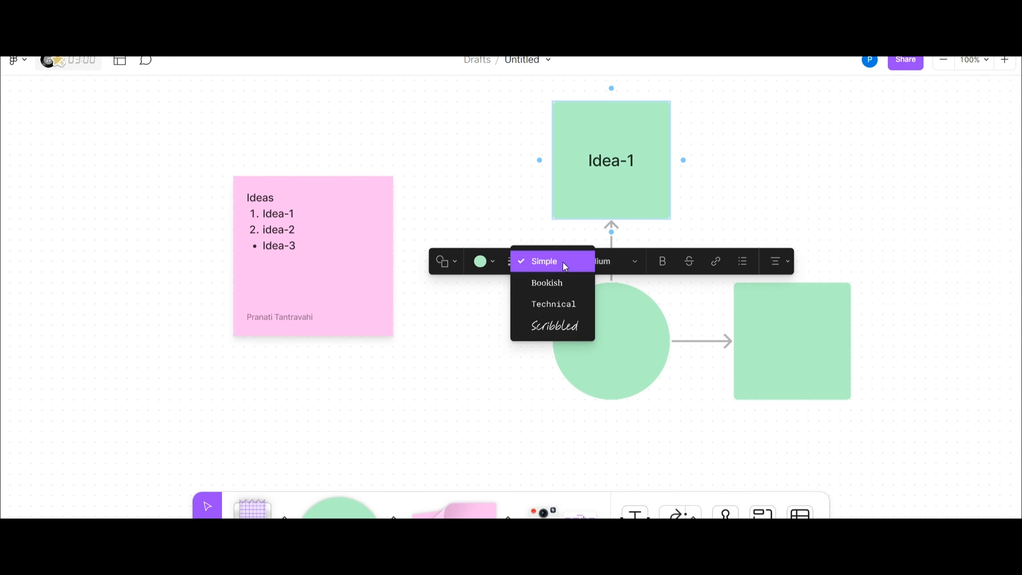
scroll(557, 290, "down", 1)
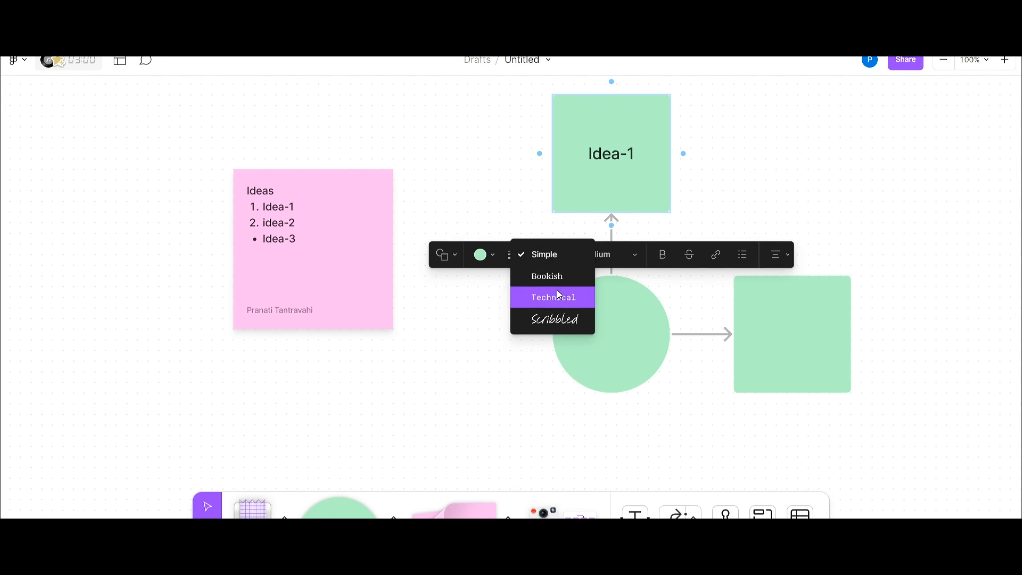
scroll(557, 289, "up", 1)
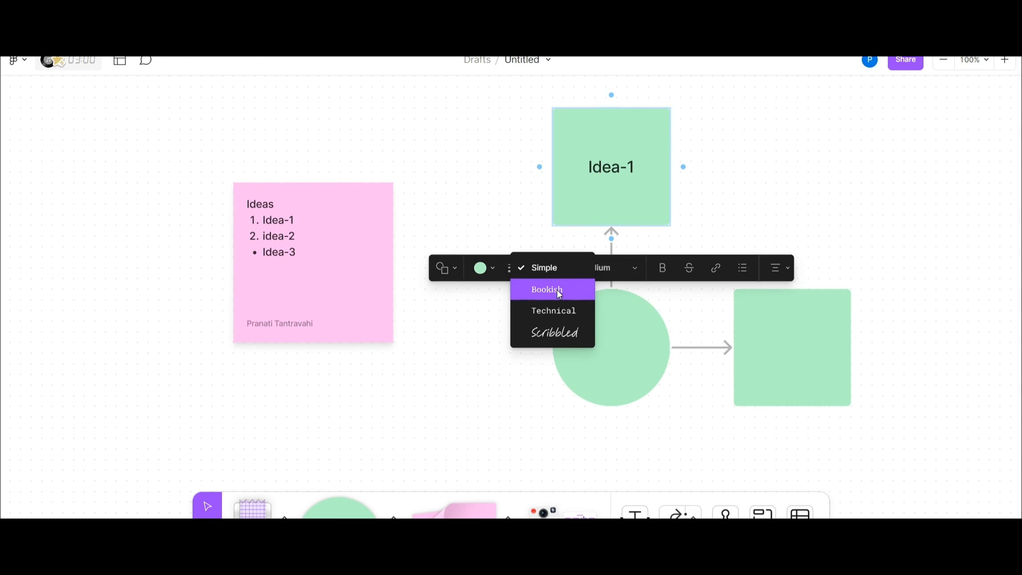
Step: Set the text size of the square's Idea-1 label to Large
left_click(631, 267)
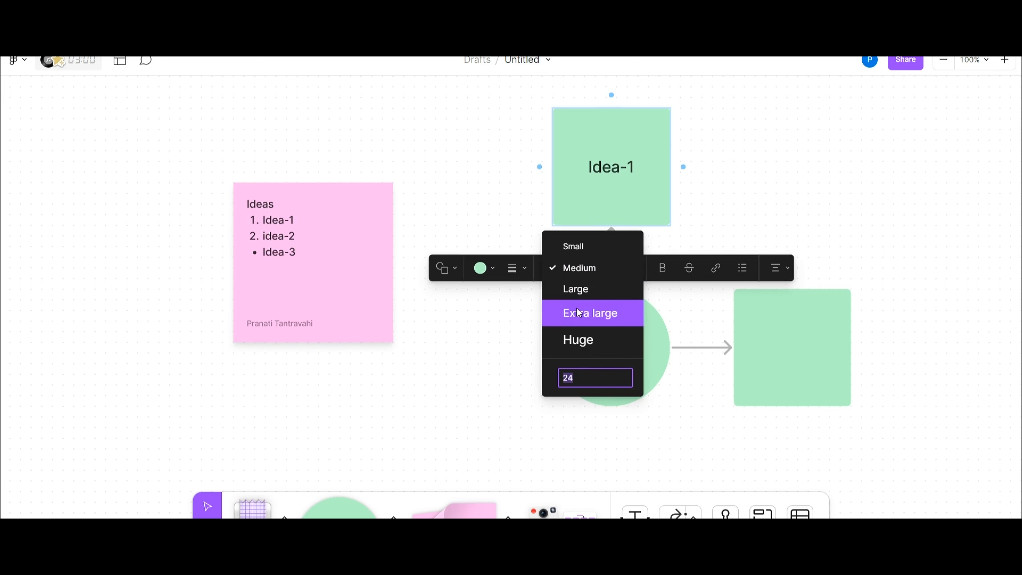
left_click(579, 296)
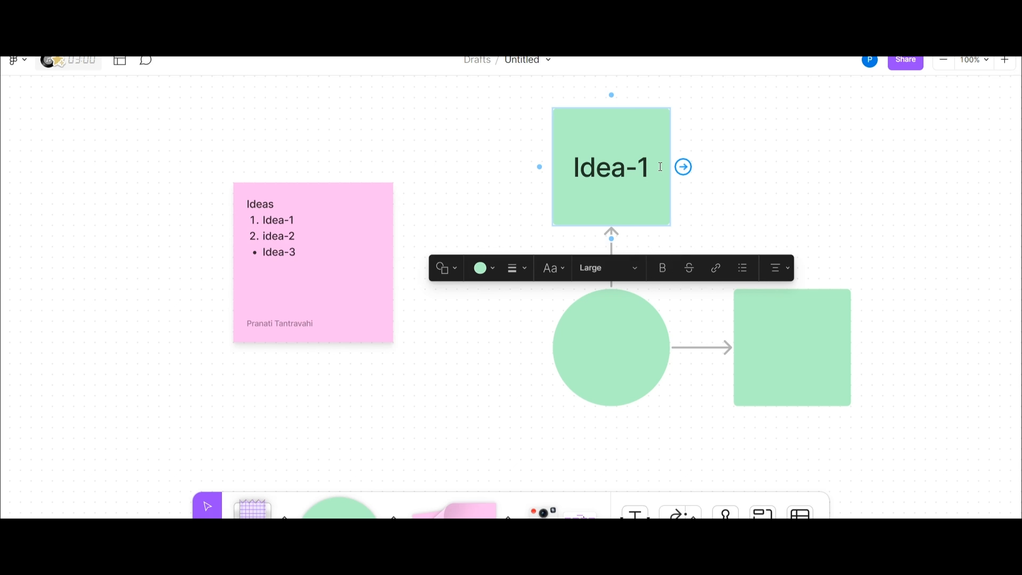
Step: Apply strikethrough to the square's Idea-1 label and remove it again
left_click_drag(653, 168, 573, 168)
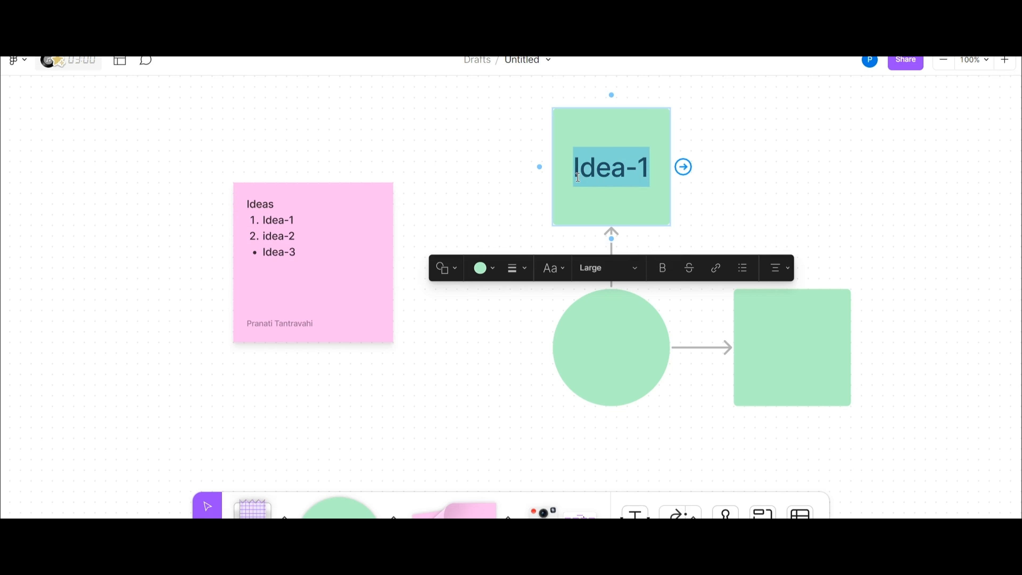
left_click(690, 271)
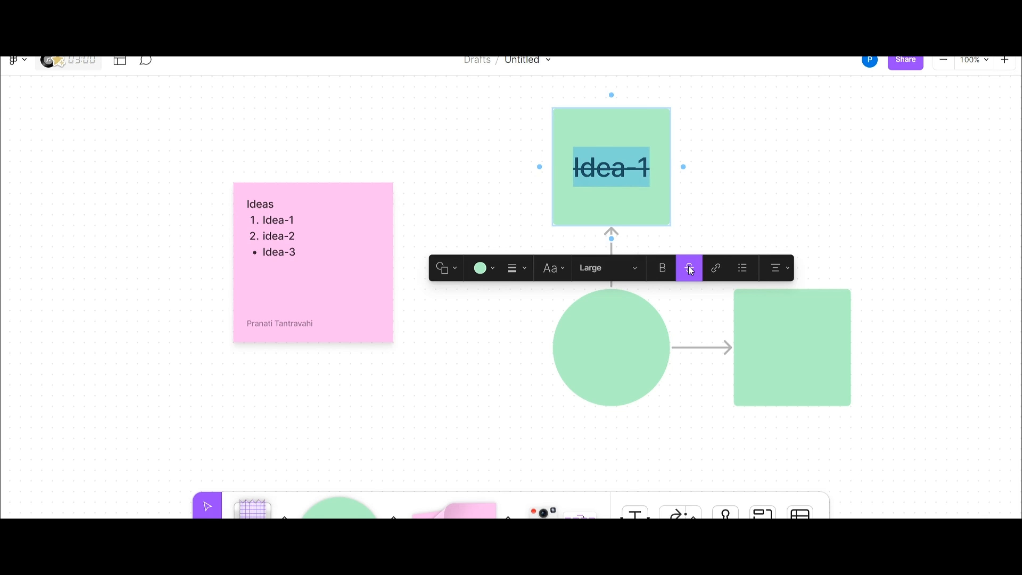
left_click(690, 271)
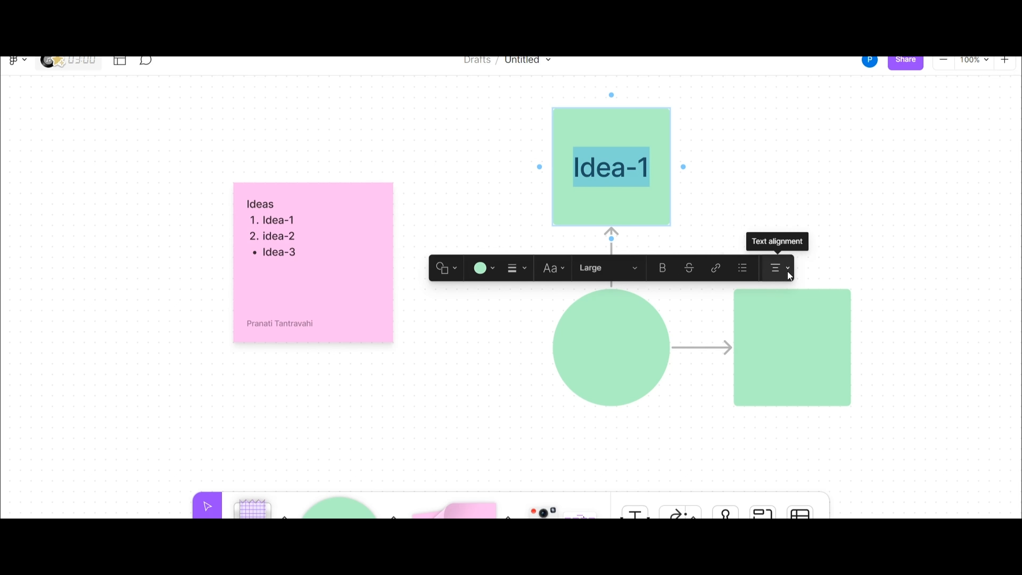
left_click(864, 199)
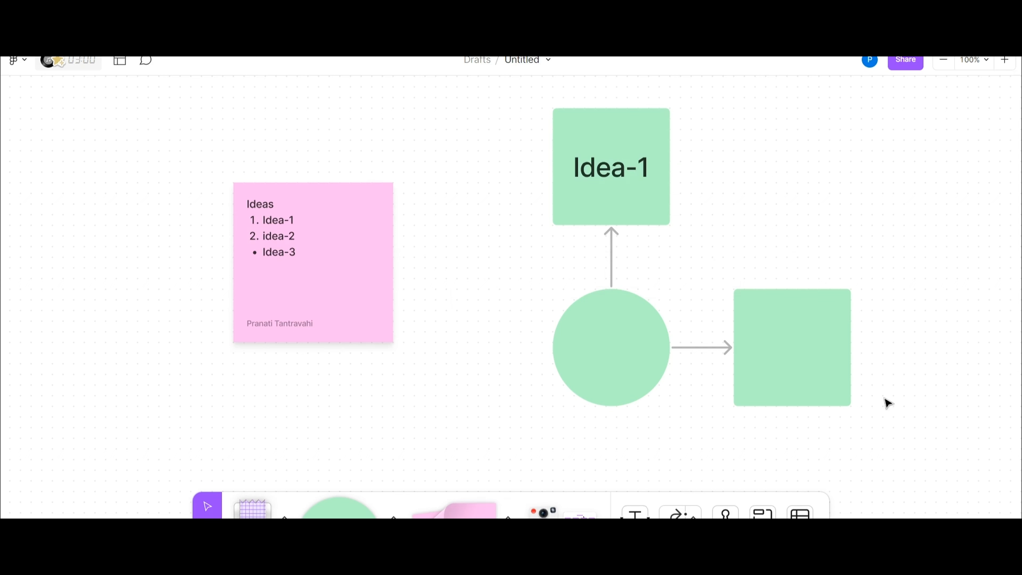
Step: Place a green thumbs-up stamp on the upper right corner of the pink sticky note
scroll(886, 402, "down", 1)
scroll(723, 481, "down", 3)
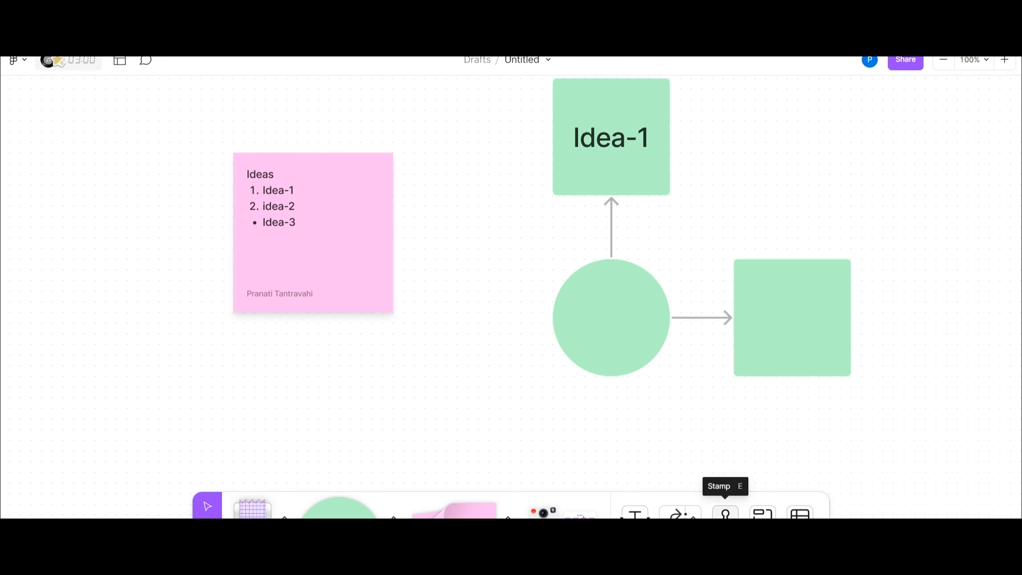
left_click(725, 512)
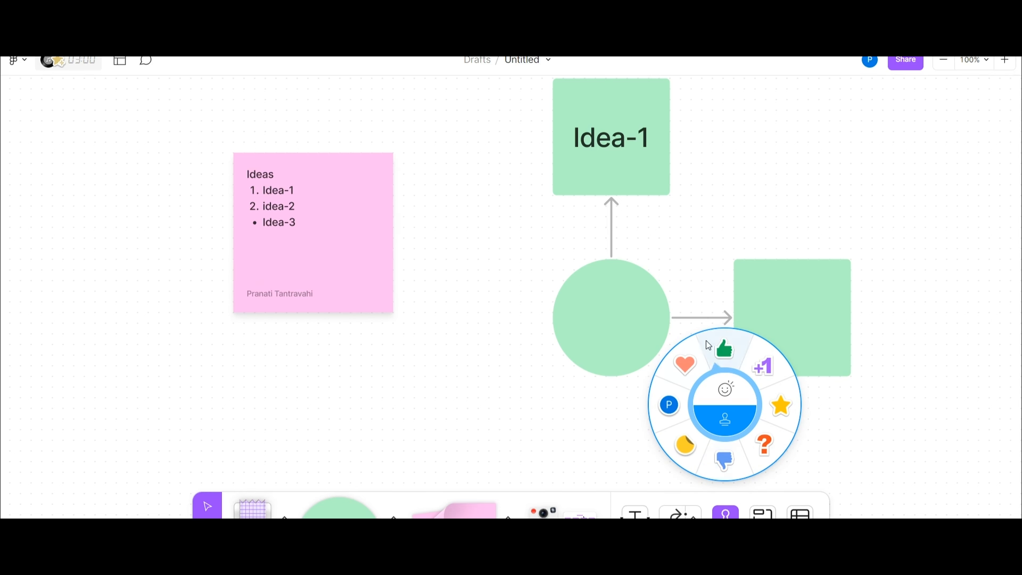
left_click(730, 353)
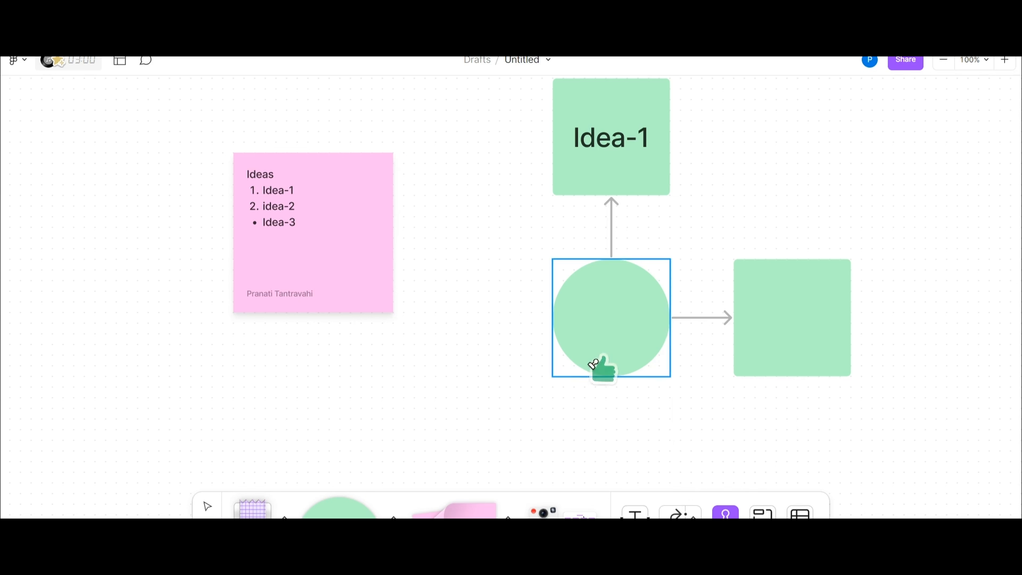
left_click(382, 143)
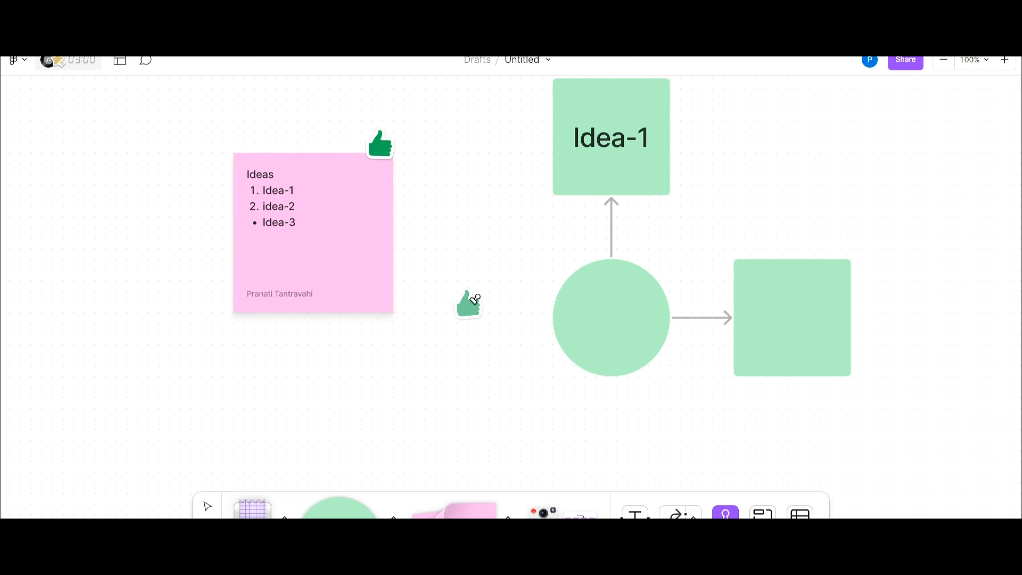
key("Escape")
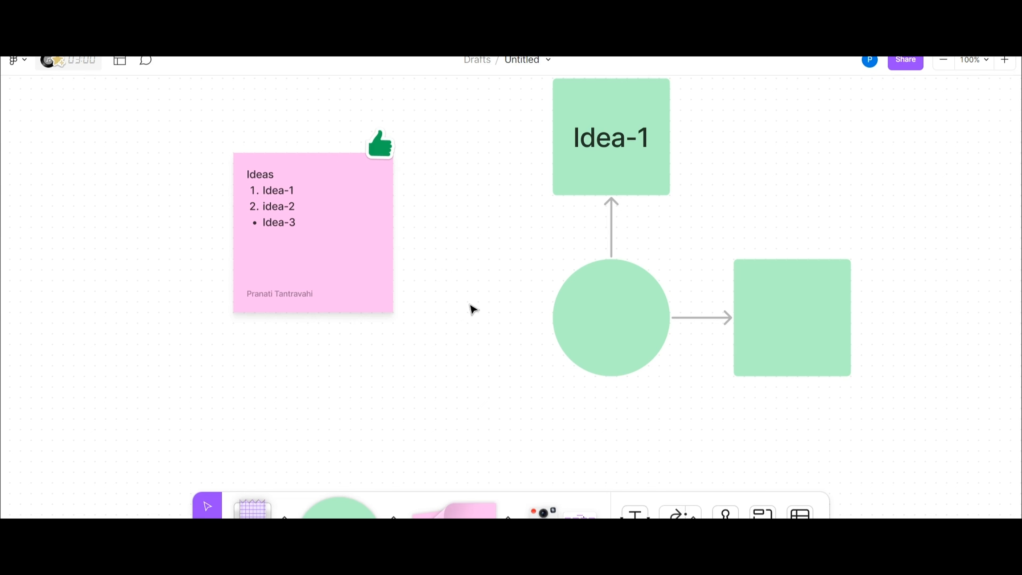
scroll(484, 301, "up", 1)
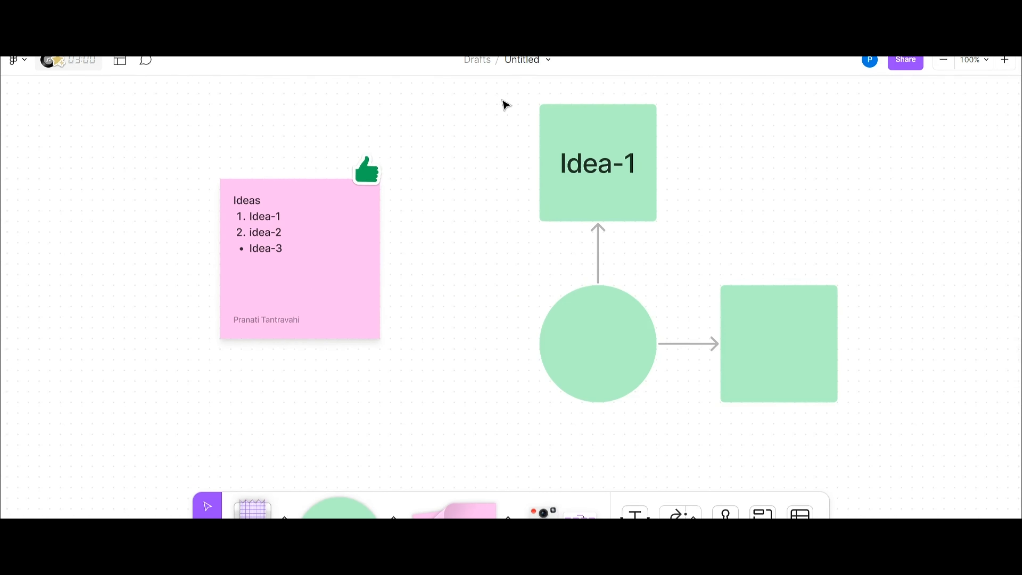
Step: Move the circle, both squares and their connecting arrows together further right, leaving open space beside the pink sticky note
left_click_drag(501, 98, 511, 135)
left_click_drag(509, 86, 925, 463)
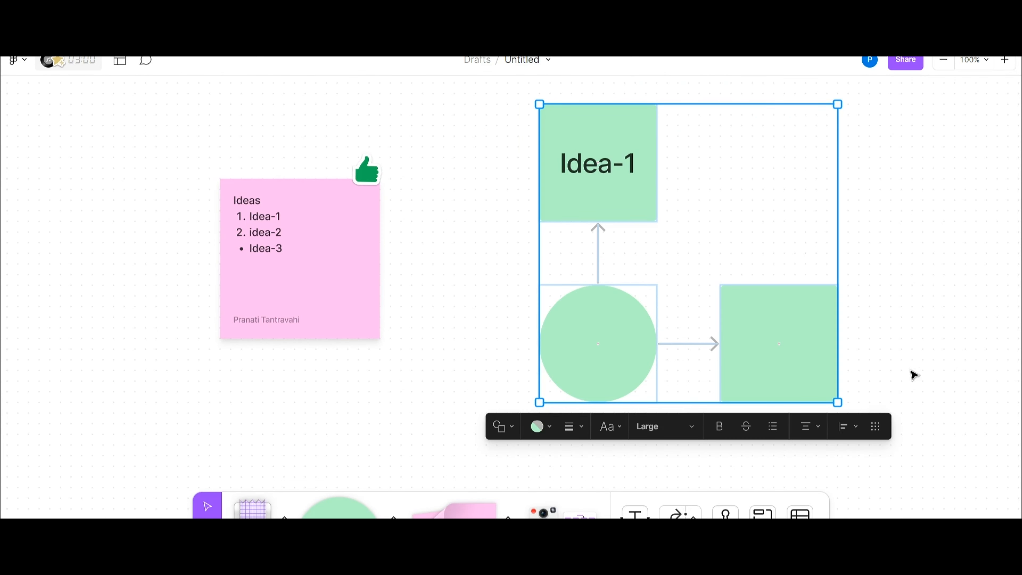
left_click_drag(597, 197, 922, 199)
left_click(523, 196)
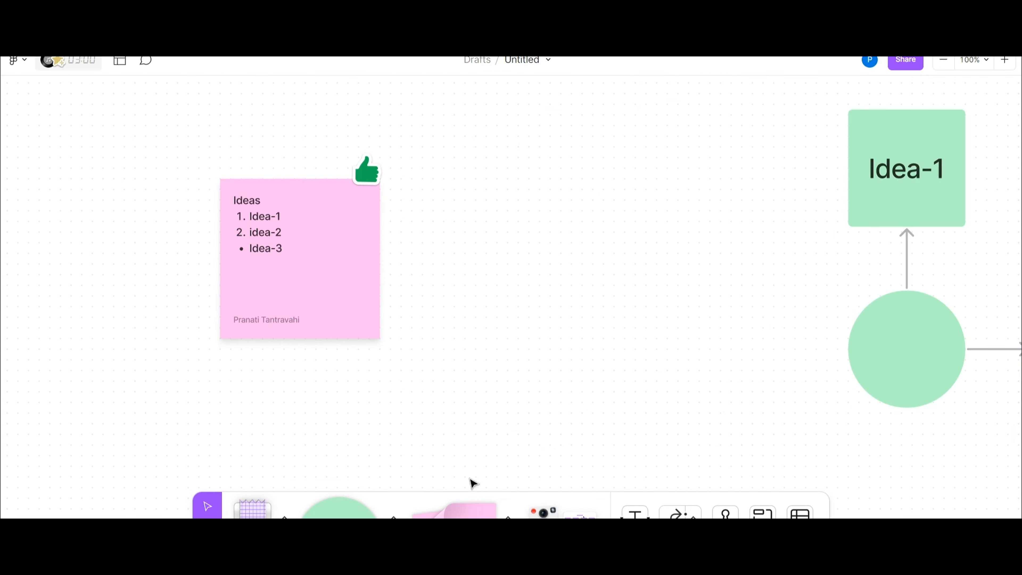
Step: Add a second pink sticky note beside the first, with the heading "Problems" and a numbered list of "Problem-2" and "Problem-3"
key("s")
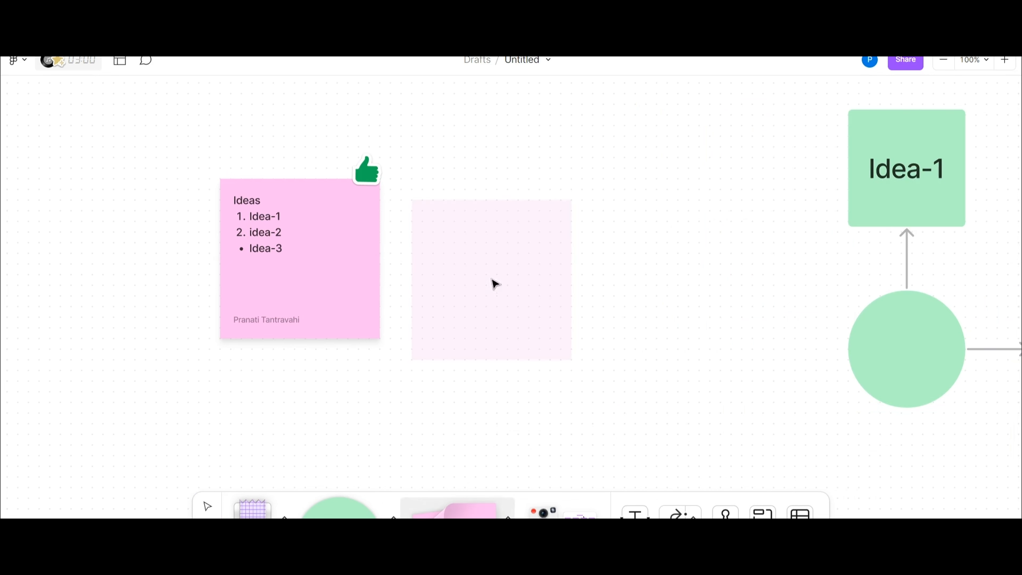
left_click(503, 263)
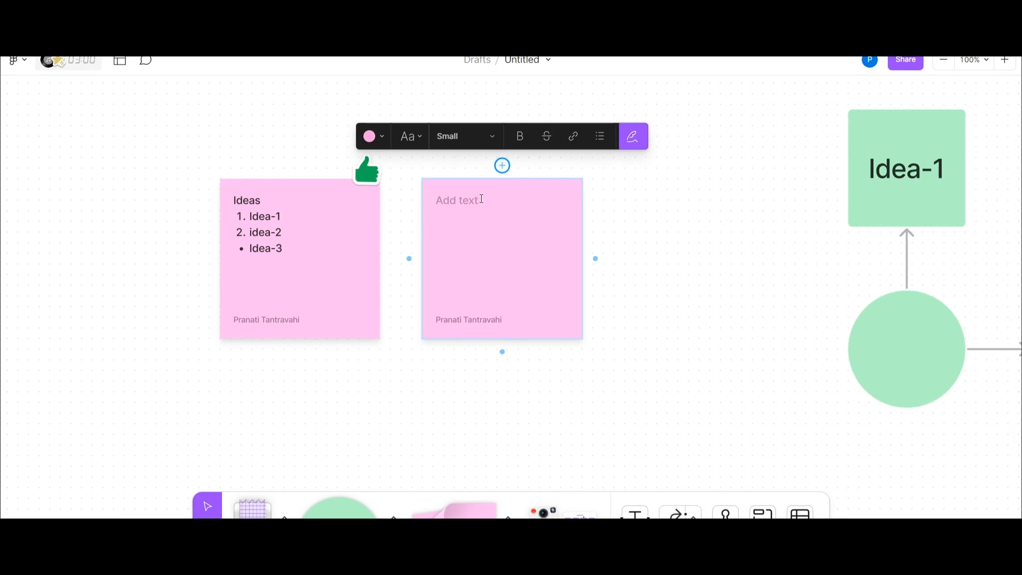
type("Probl")
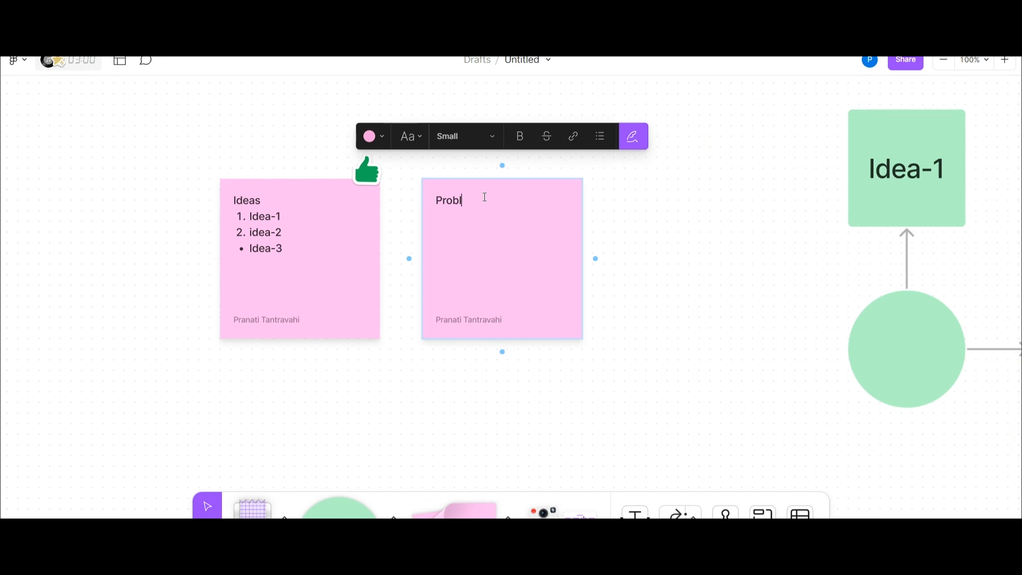
type("ems 1. Pro")
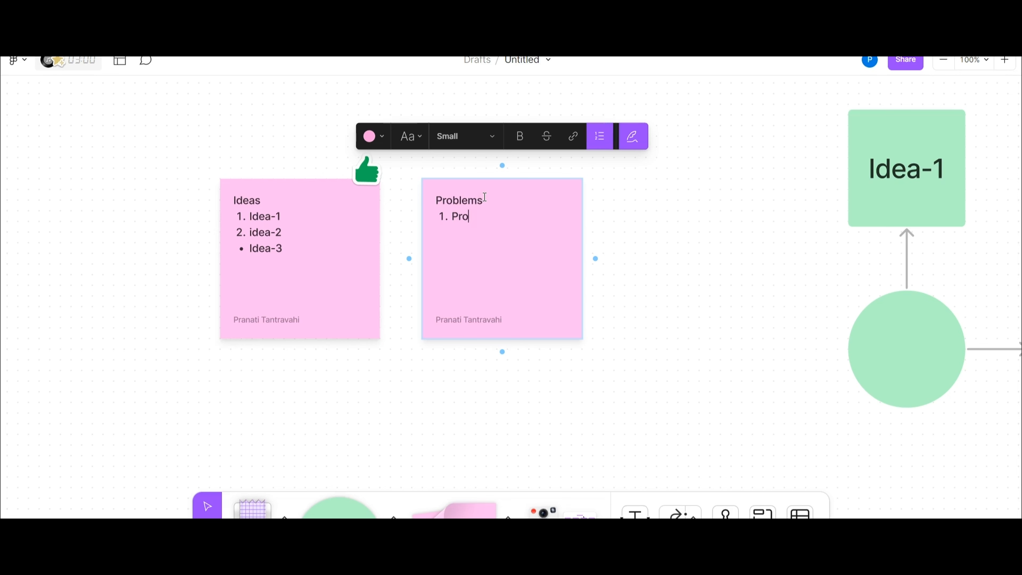
type("blem-2")
key("Return")
type("Pro")
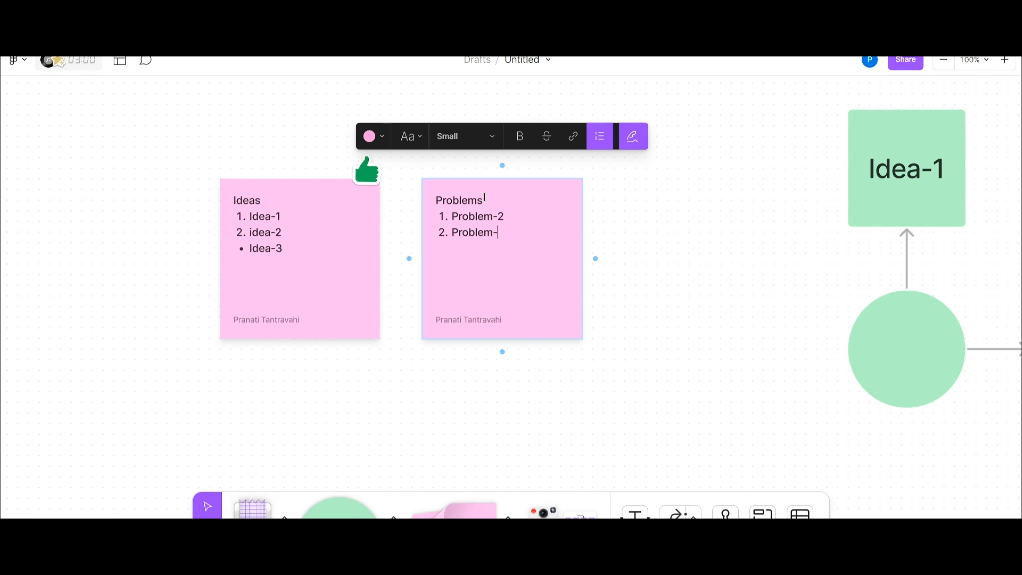
left_click(695, 191)
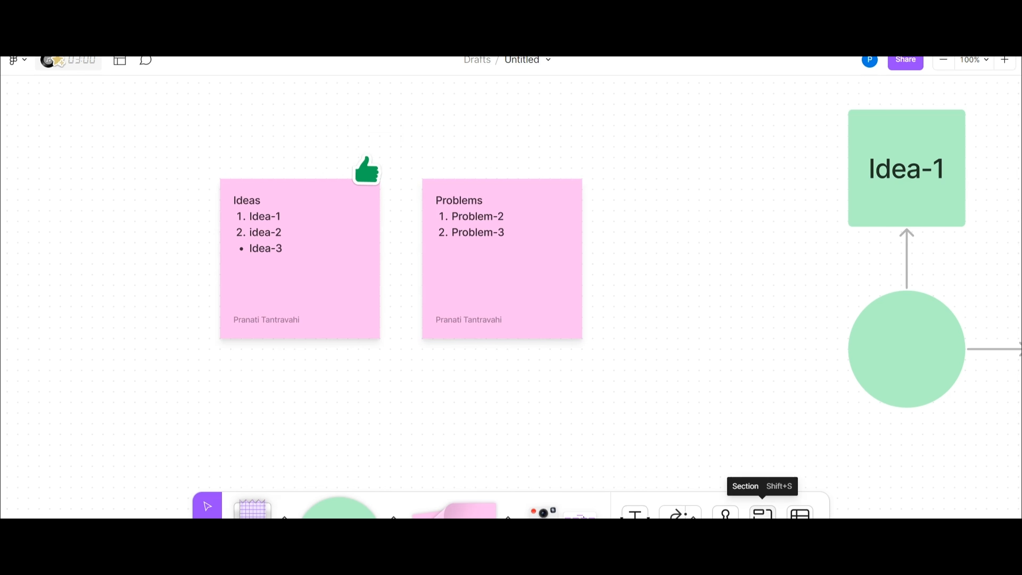
Step: Draw a section around the Ideas sticky note and its stamp, and name it "Ideas"
left_click(762, 511)
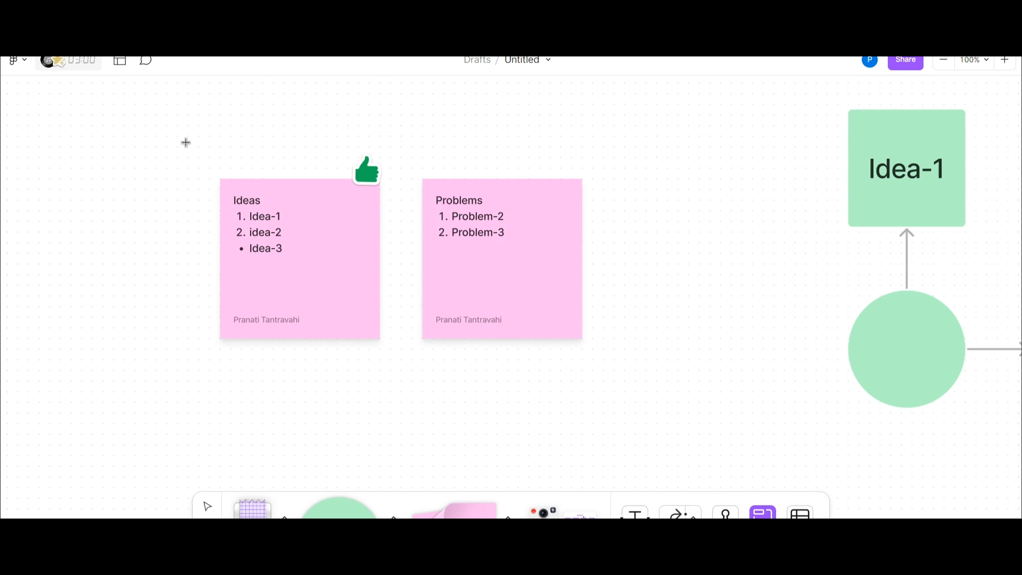
left_click_drag(189, 126, 414, 433)
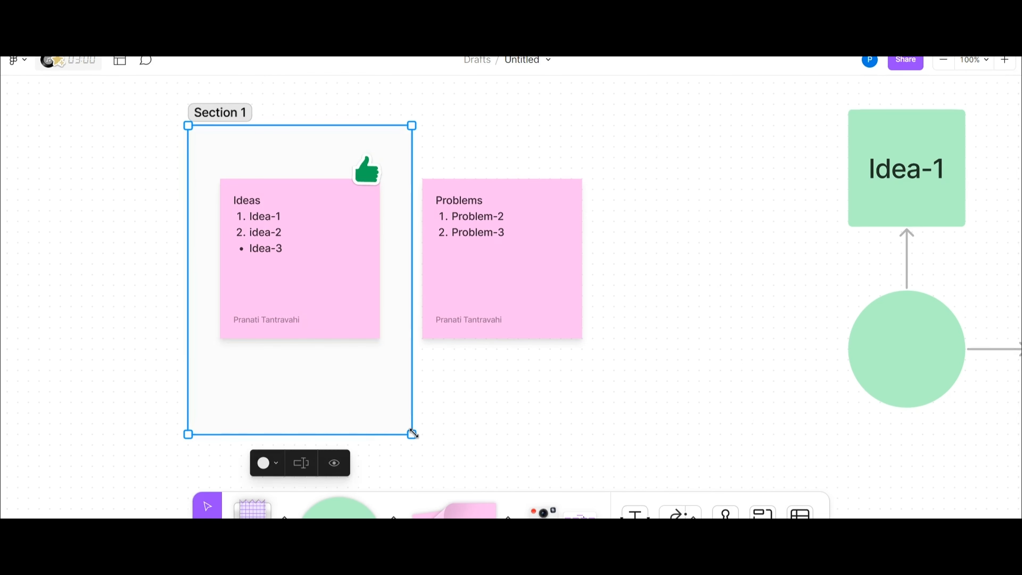
double_click(231, 116)
key("BackSpace")
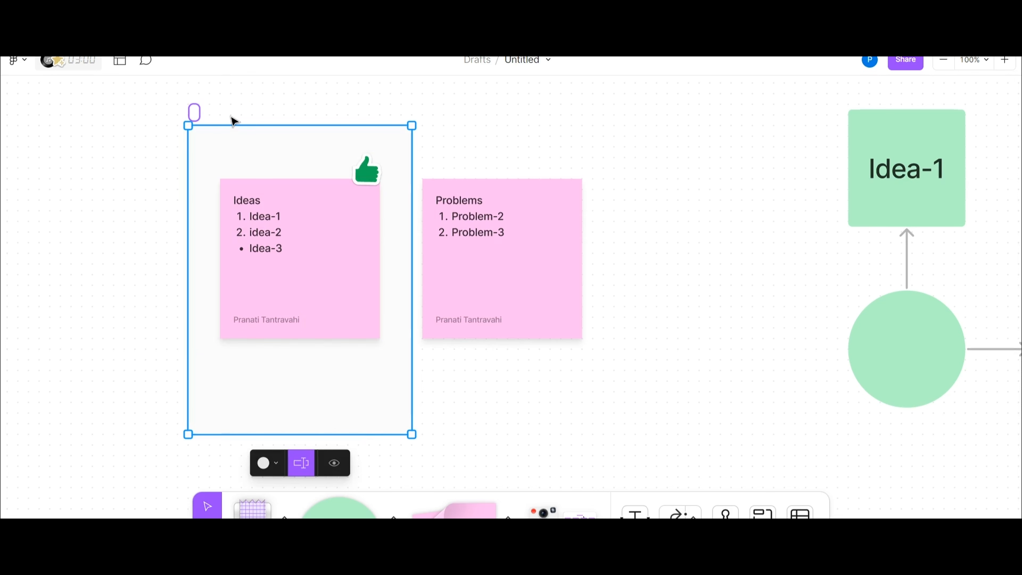
type("Ideas")
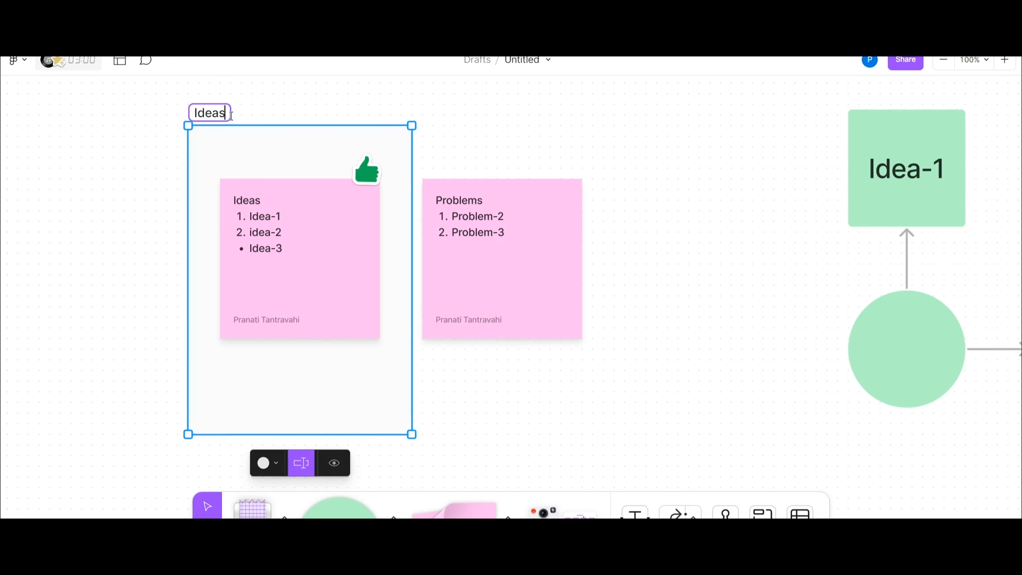
left_click(300, 99)
Step: Shift the Ideas section left and widen it on its right side, and move the Problems sticky note further right
left_click_drag(208, 137, 102, 110)
left_click_drag(305, 232, 411, 231)
left_click(216, 227)
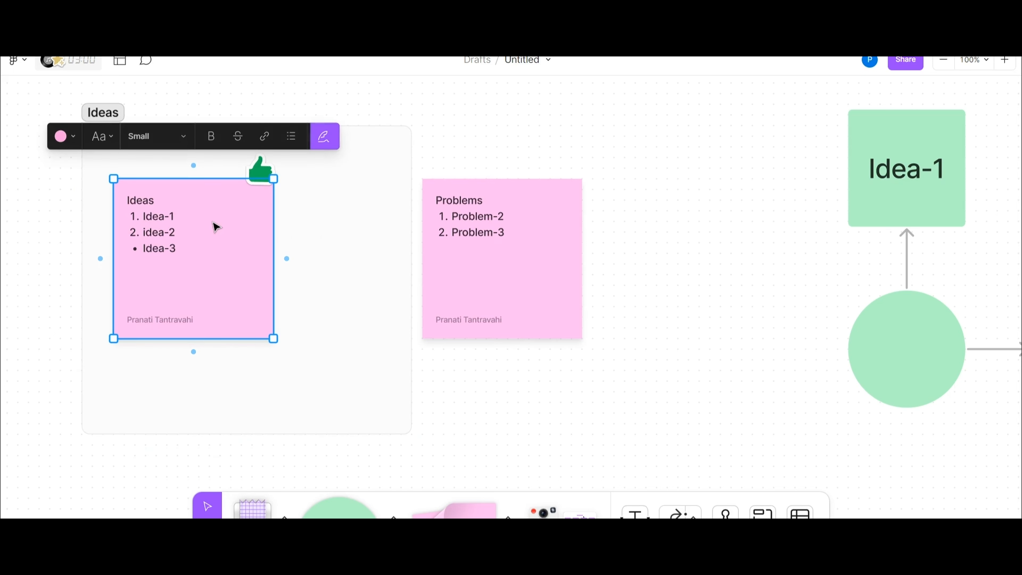
left_click(520, 196)
left_click_drag(520, 196, 748, 201)
Step: Duplicate the Ideas sticky note beside the original and extend the Ideas section to the right so it holds both notes
left_click(205, 259)
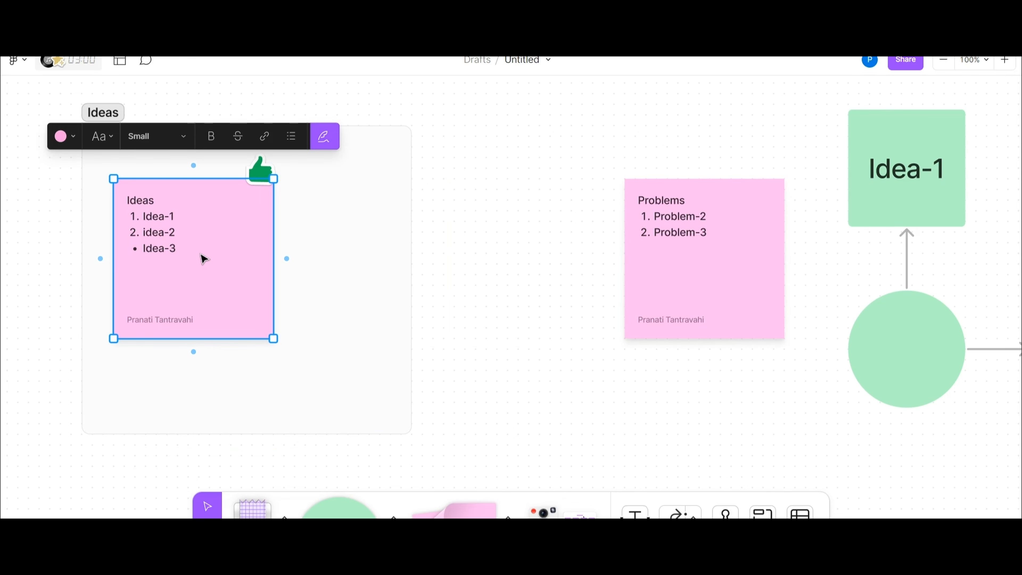
left_click_drag(204, 259, 333, 282)
left_click(104, 118)
left_click_drag(412, 153, 515, 151)
left_click_drag(359, 253, 418, 227)
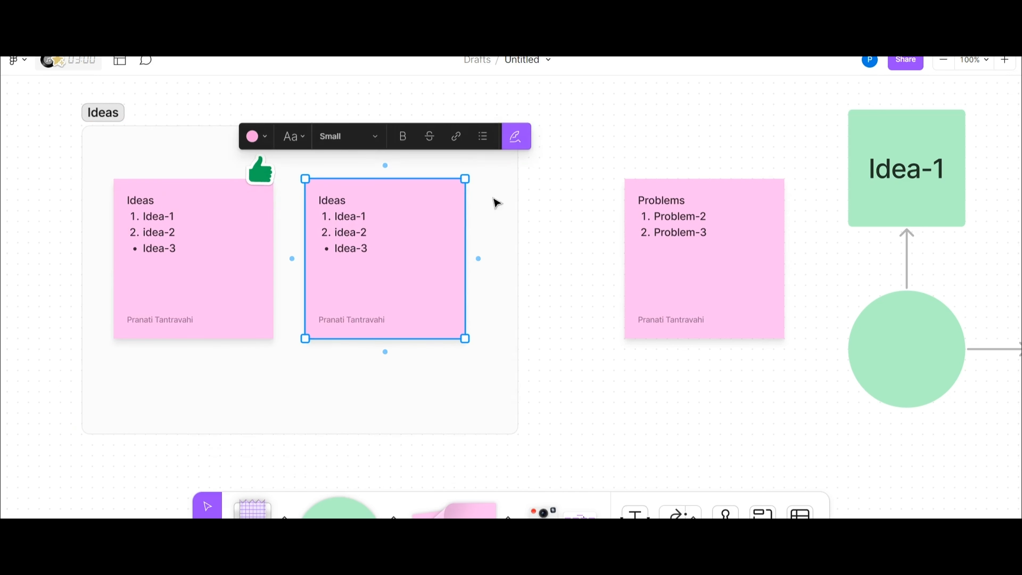
left_click(159, 101)
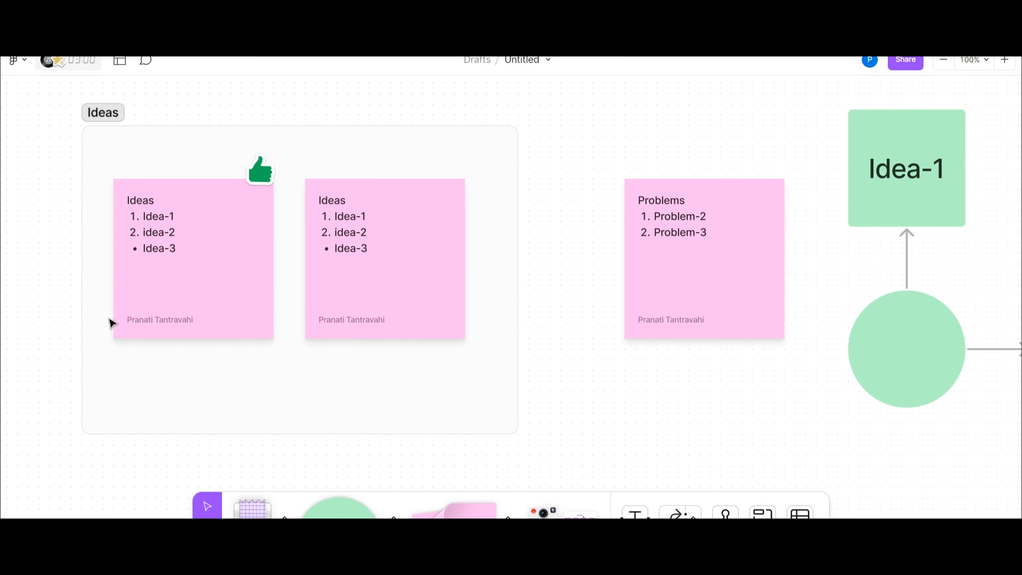
Step: Draw a section around the Problems sticky note and name it "Problems"
left_click(763, 514)
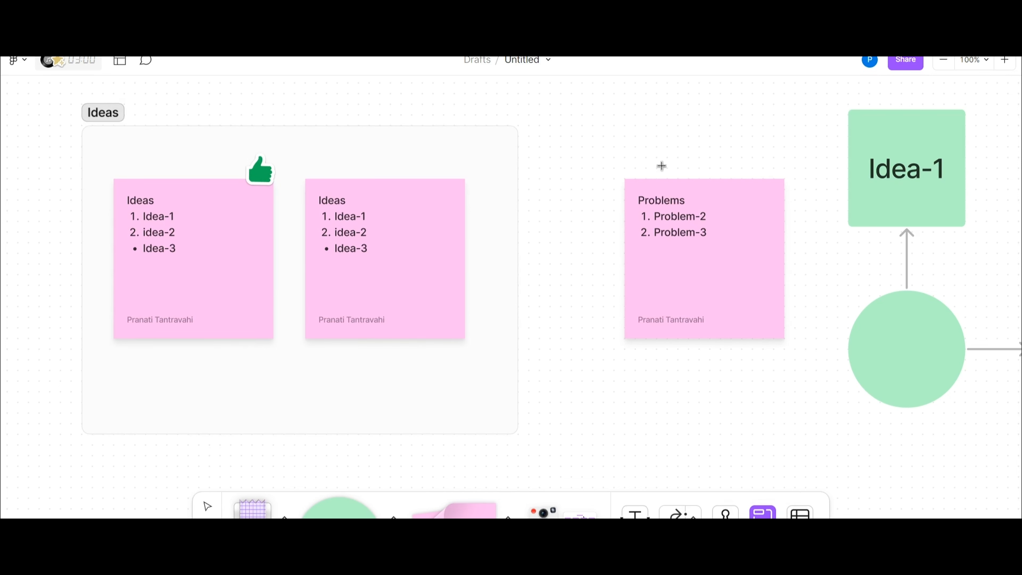
left_click_drag(560, 125, 827, 442)
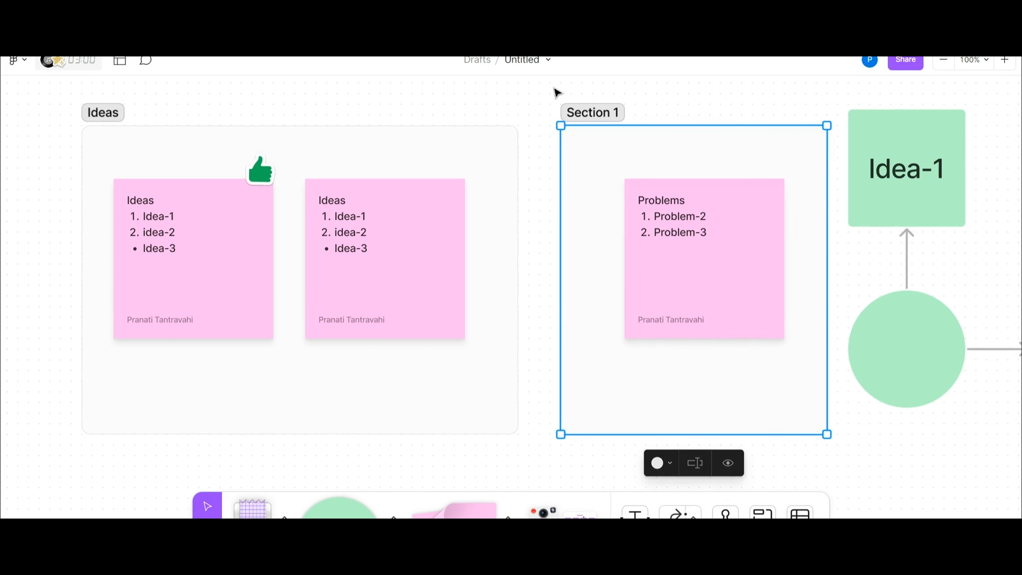
key("BackSpace")
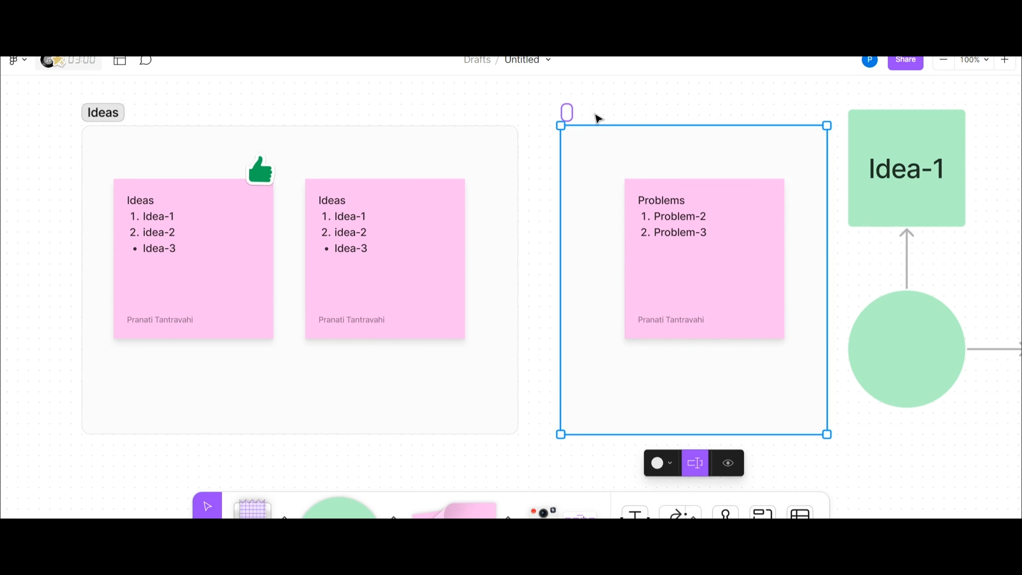
type("Problems")
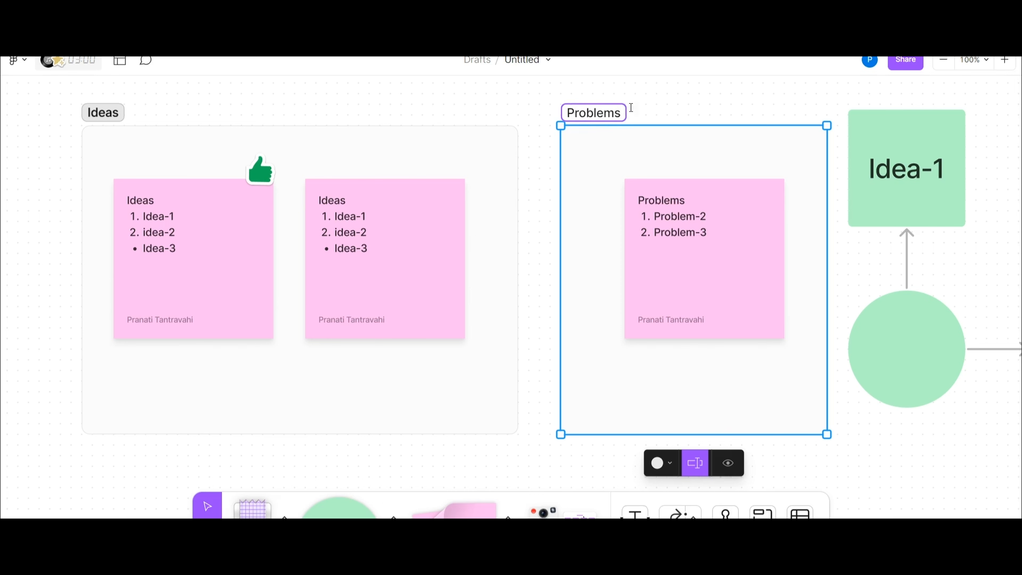
left_click(617, 90)
Step: Insert a table in the empty canvas area below the Ideas and Problems sections
key("h")
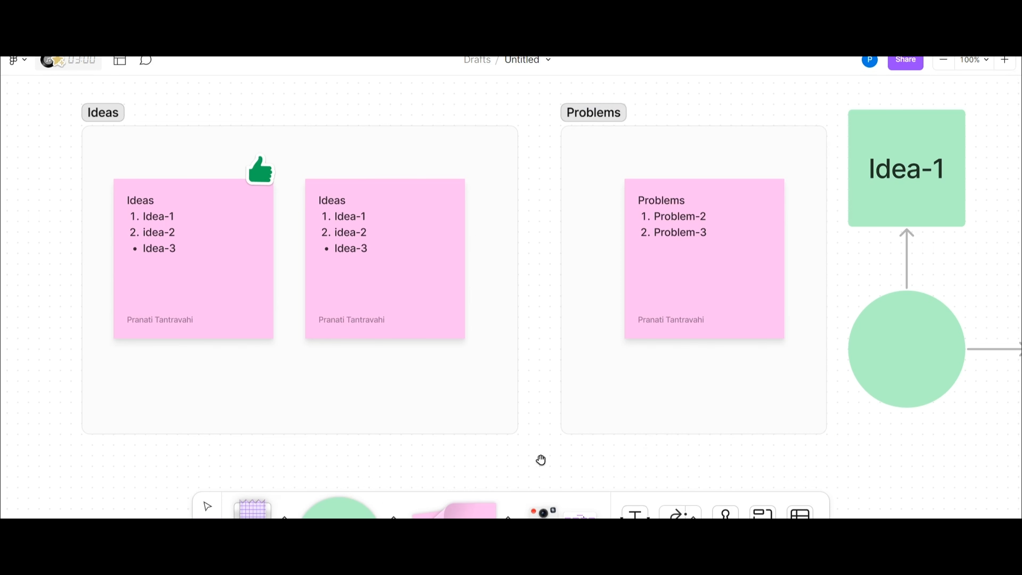
left_click_drag(541, 459, 556, 164)
left_click_drag(574, 311, 584, 251)
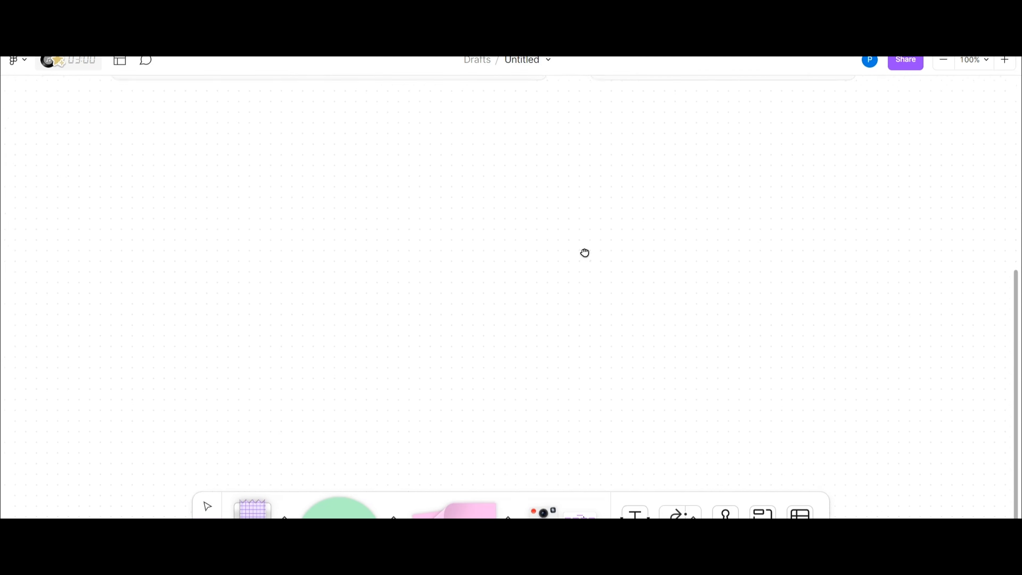
key("v")
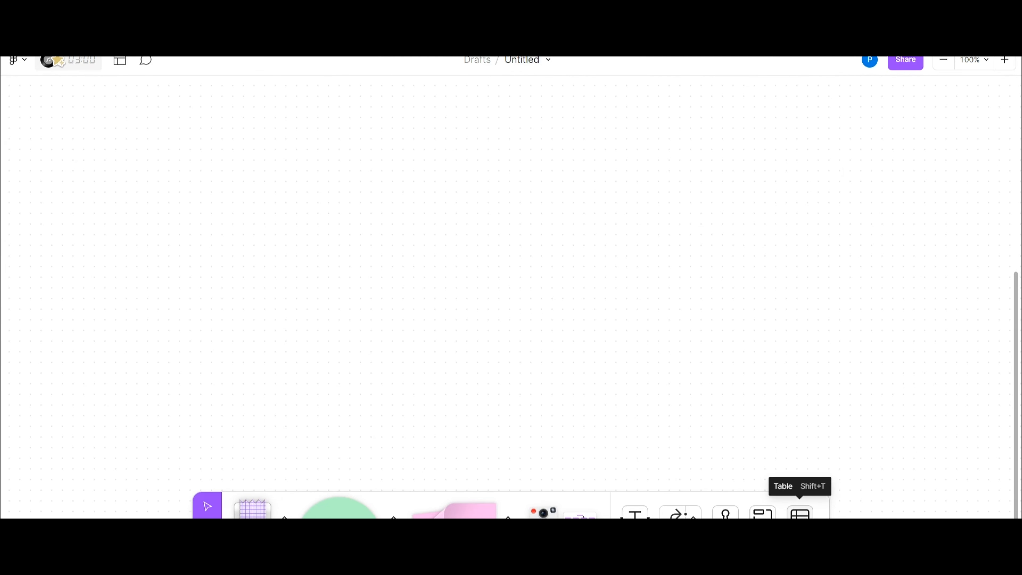
left_click(800, 514)
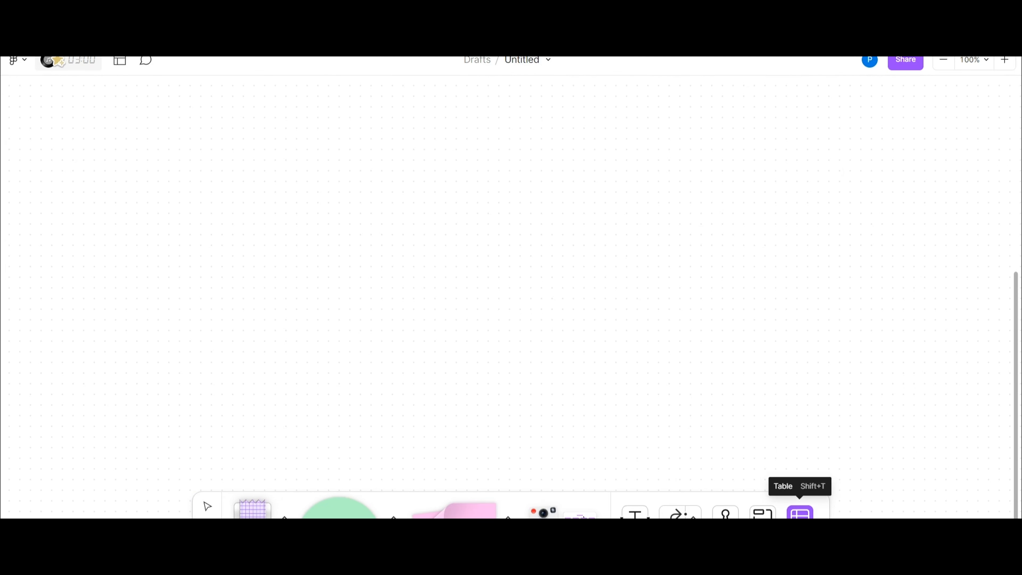
left_click(394, 140)
Step: Expand the table to five rows and three columns by adding three rows and one column
mouse_move(521, 241)
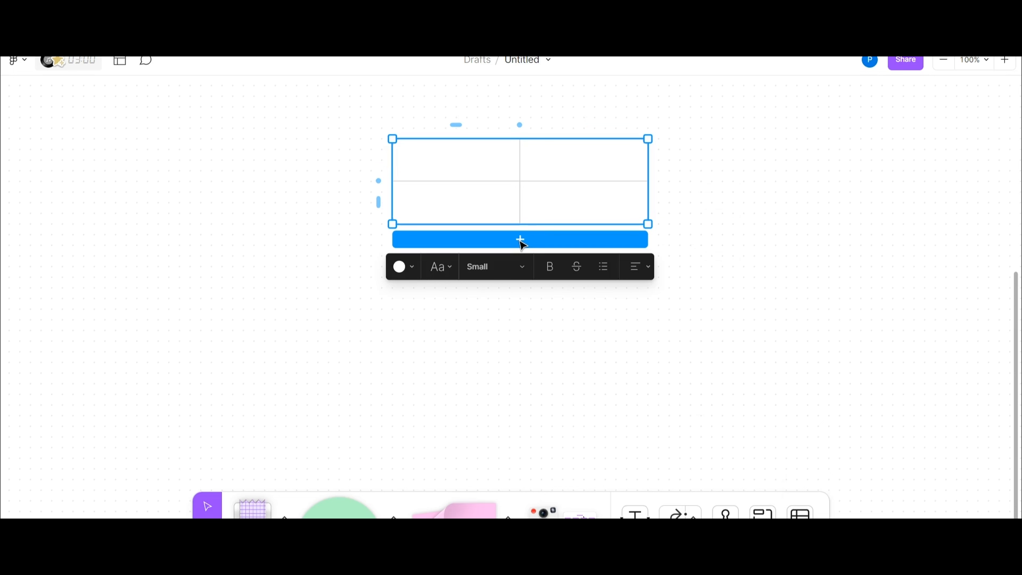
left_click(522, 242)
left_click(522, 283)
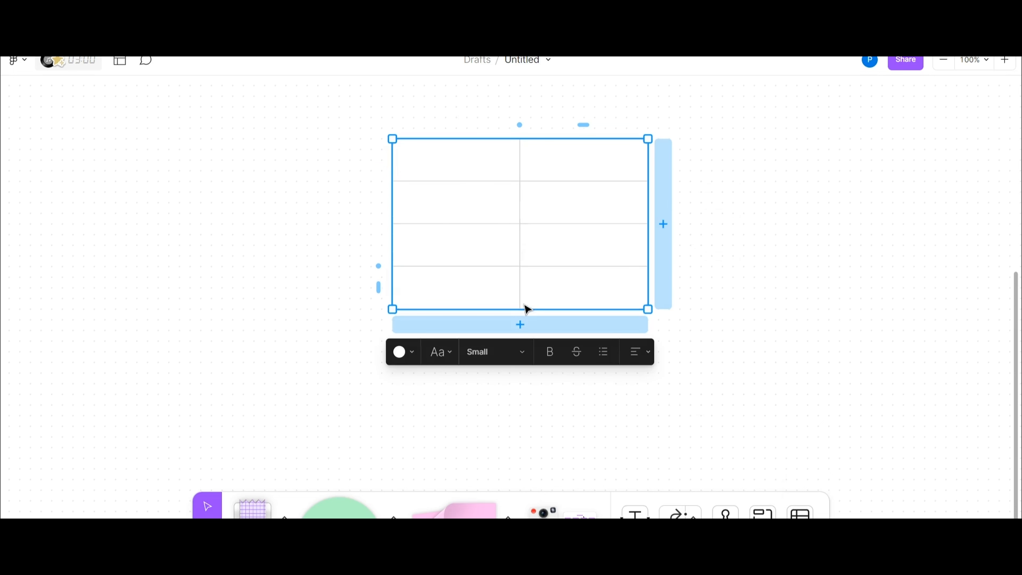
left_click(522, 328)
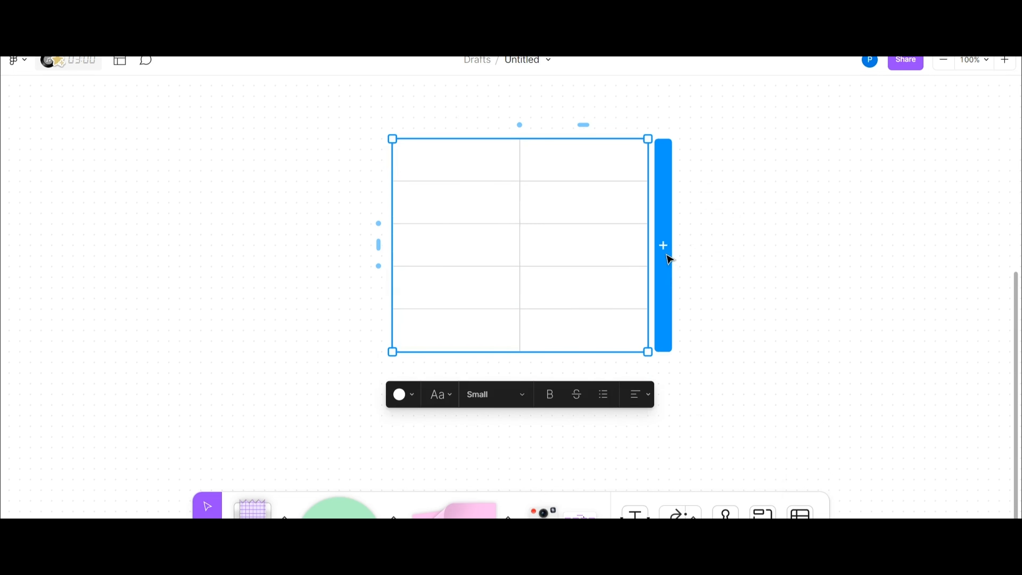
left_click(668, 238)
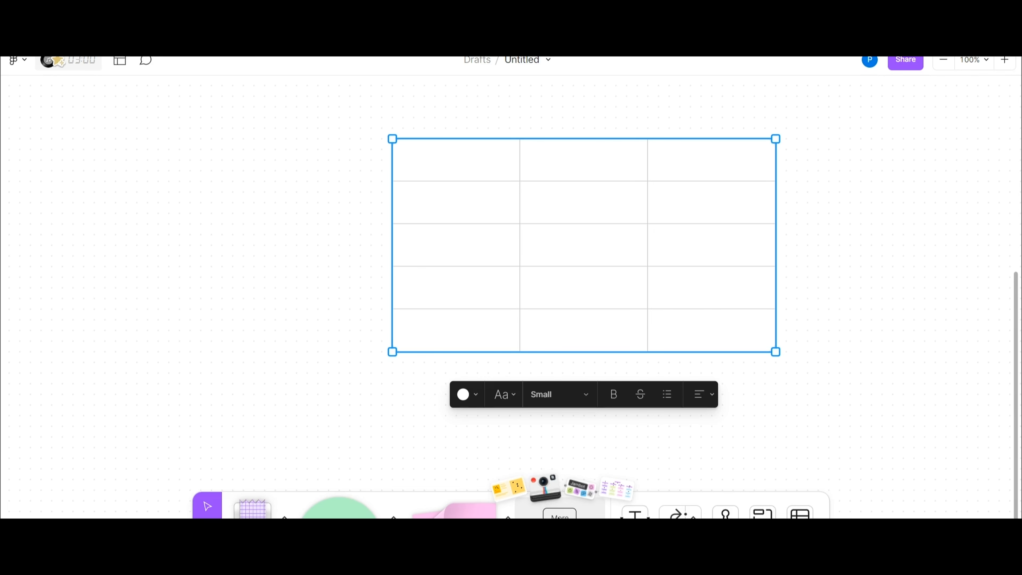
Step: Browse the library's "user persona" results and add the User persona template to the board
left_click(559, 514)
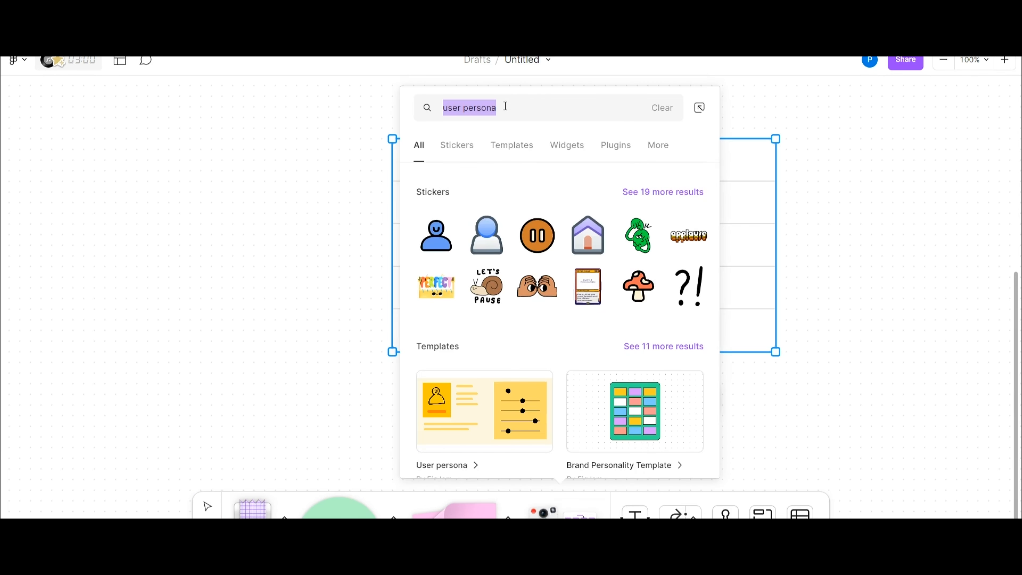
left_click(515, 105)
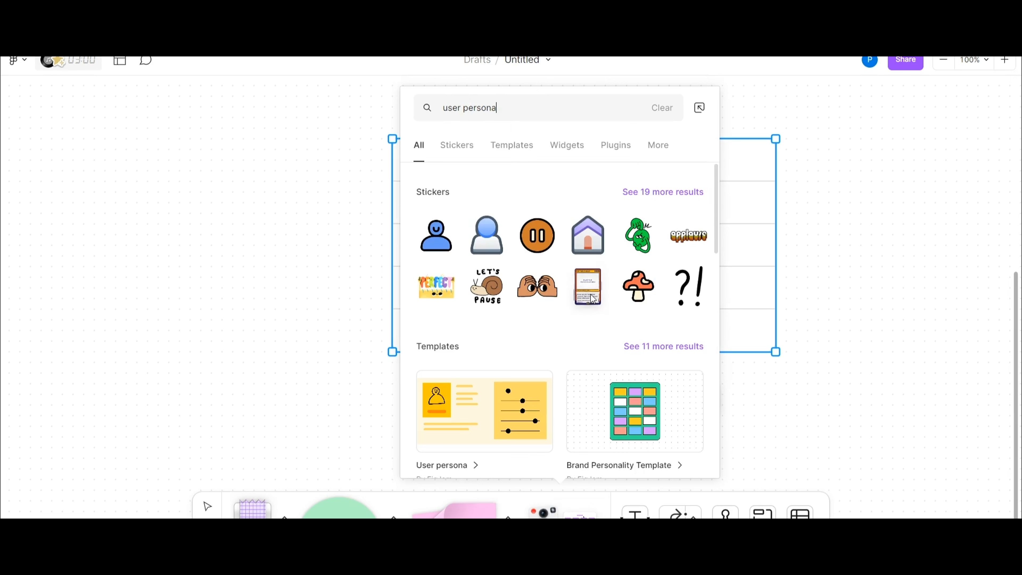
scroll(618, 297, "down", 2)
scroll(442, 170, "up", 2)
scroll(627, 362, "down", 10)
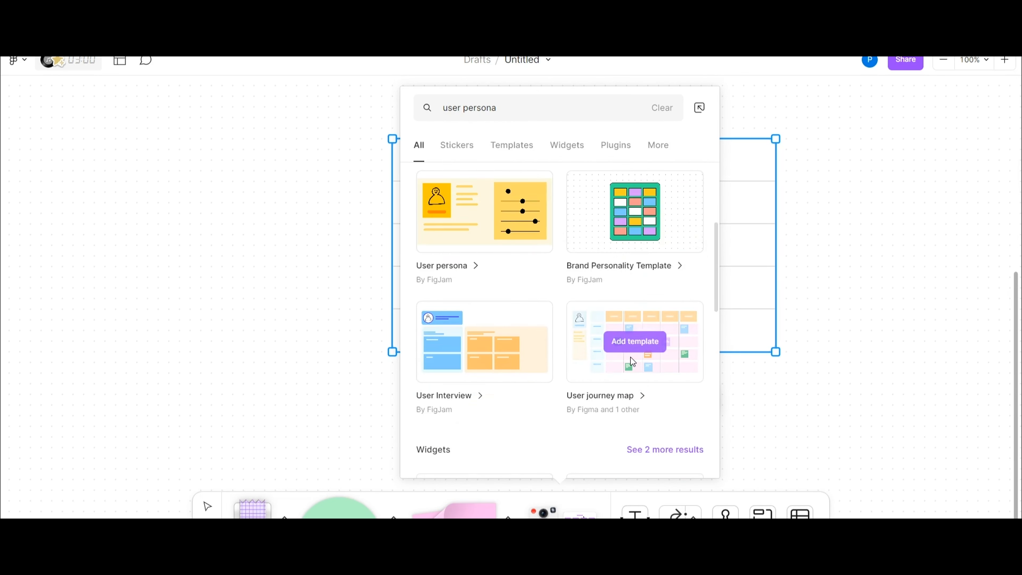
scroll(628, 354, "up", 3)
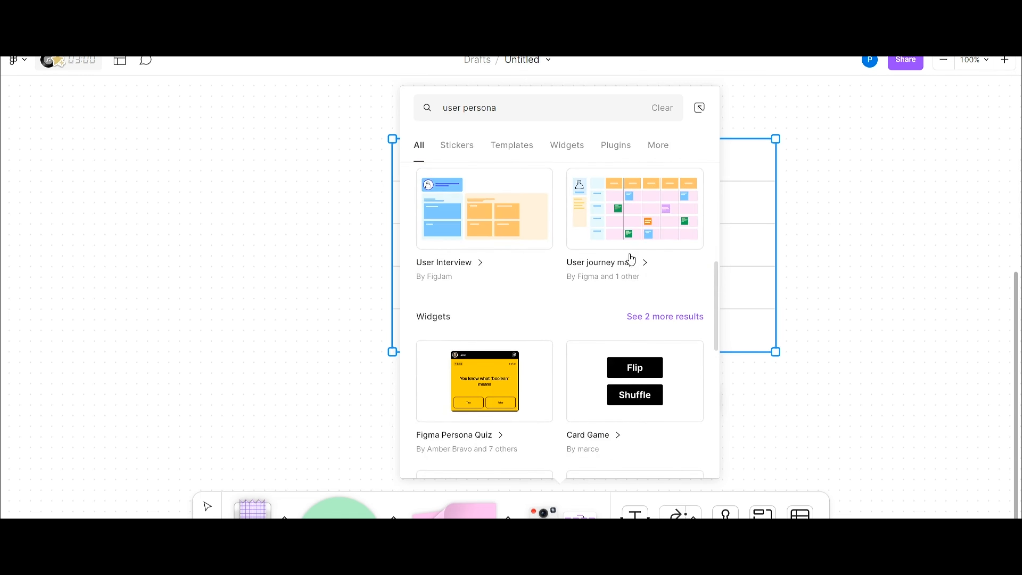
scroll(614, 266, "up", 5)
scroll(628, 260, "down", 3)
scroll(608, 266, "up", 1)
scroll(607, 267, "up", 5)
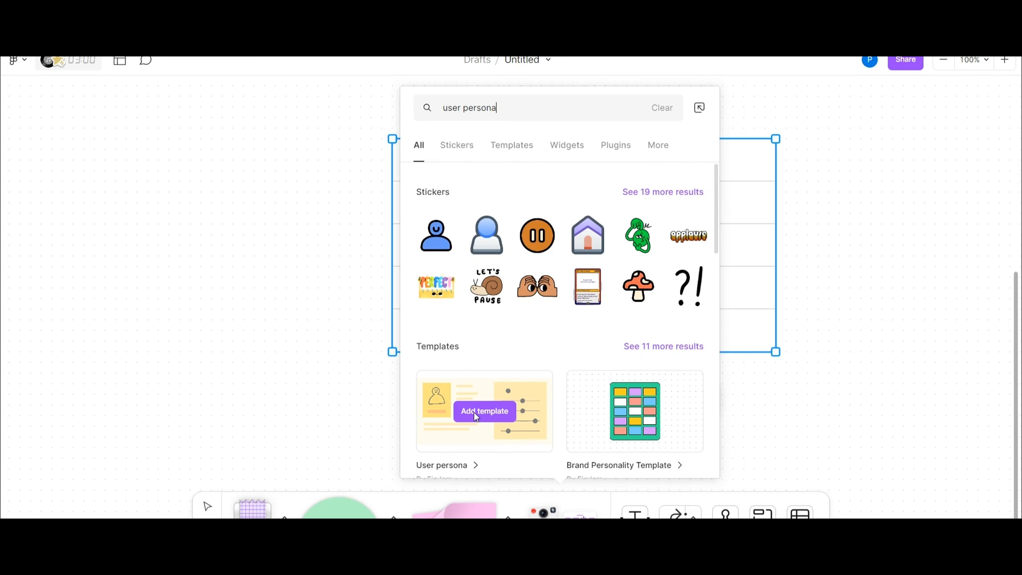
left_click(481, 415)
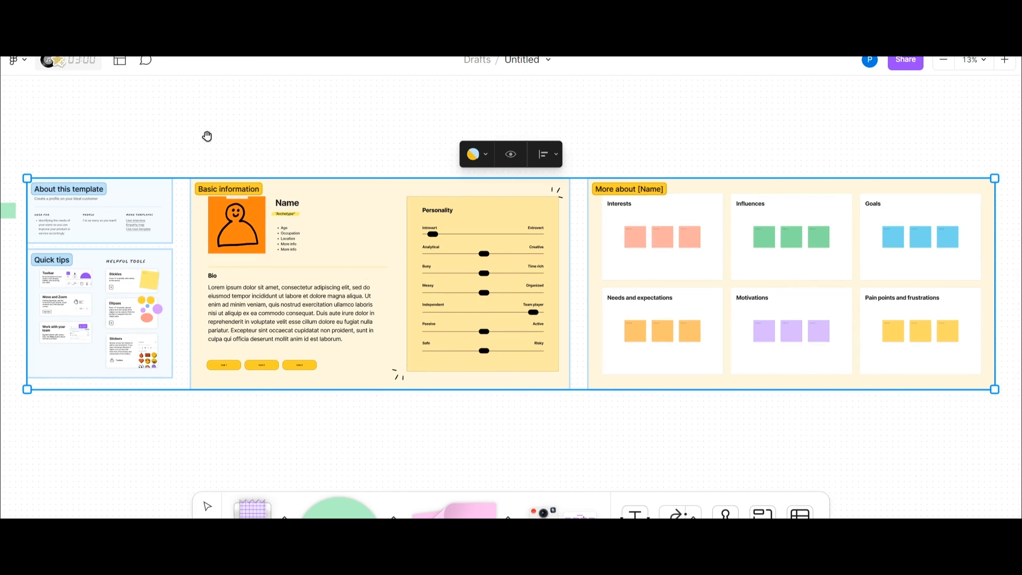
left_click_drag(205, 132, 540, 180)
scroll(544, 184, "up", 5)
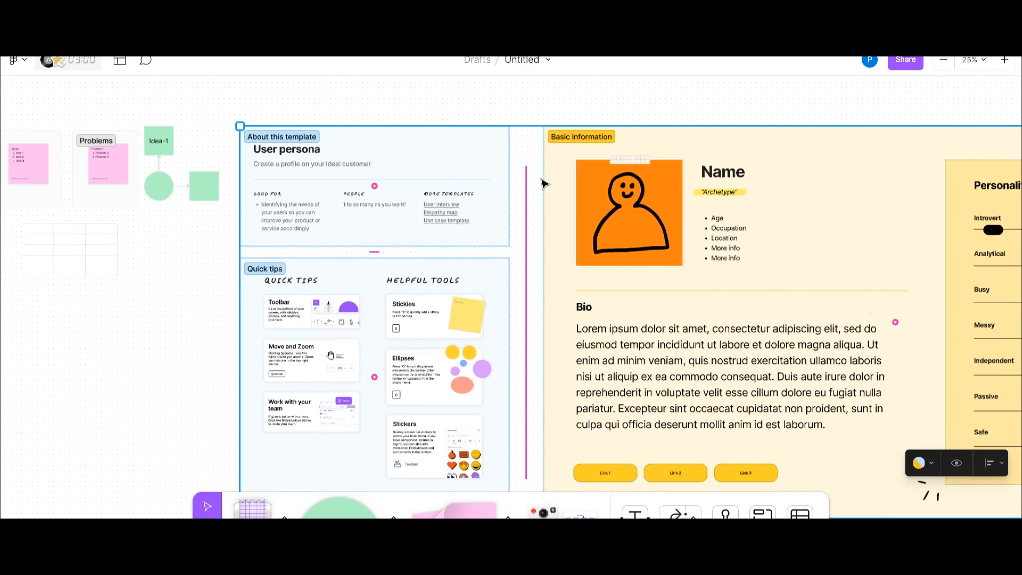
Step: Look over the User persona template's introduction, its Quick tips section and its Basic information section
scroll(416, 182, "left", 3)
key("ctrl+plus")
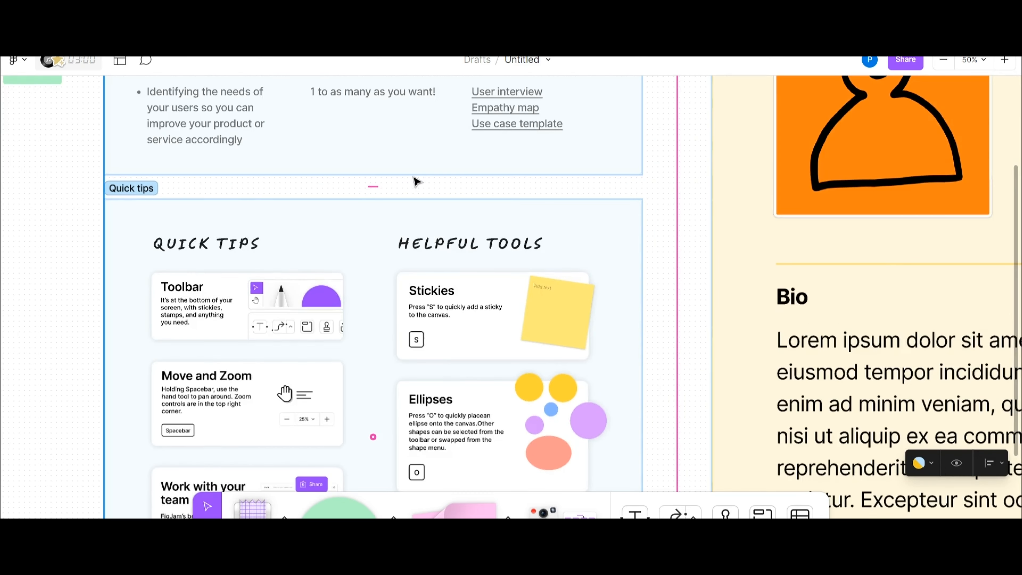
left_click_drag(326, 157, 387, 331)
key("v")
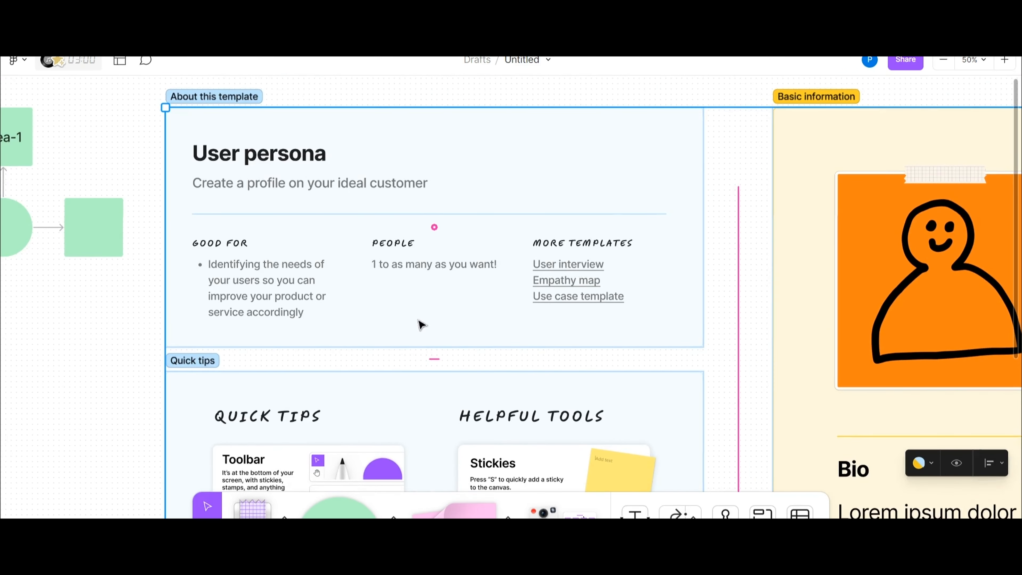
scroll(459, 354, "down", 3)
scroll(481, 324, "down", 5)
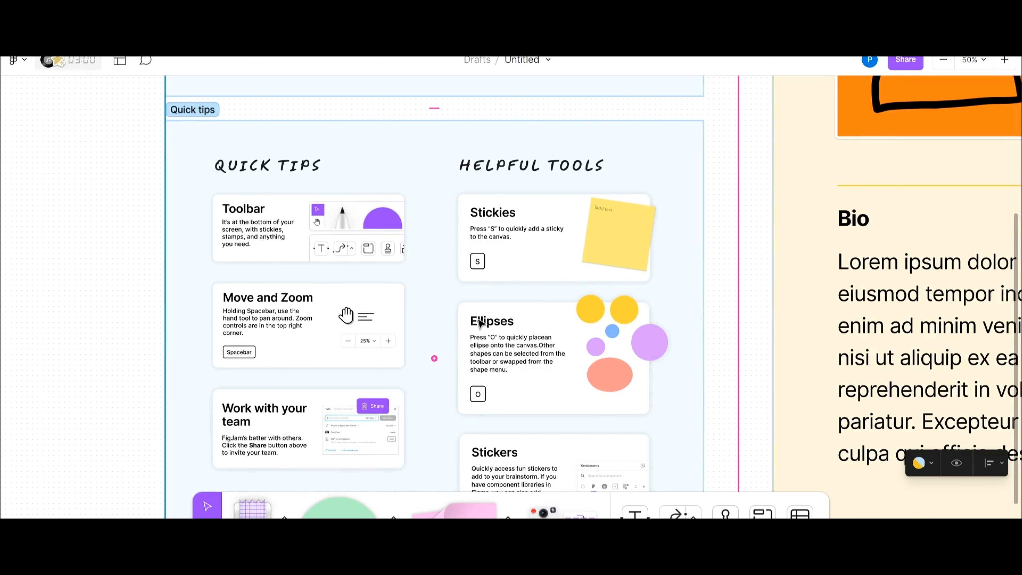
scroll(481, 324, "down", 1)
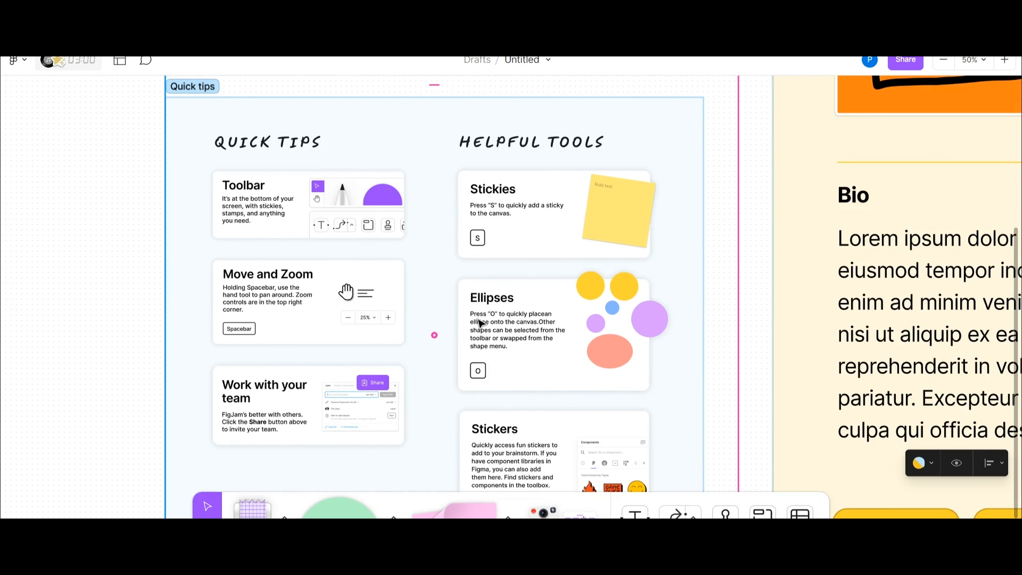
key("ctrl+minus")
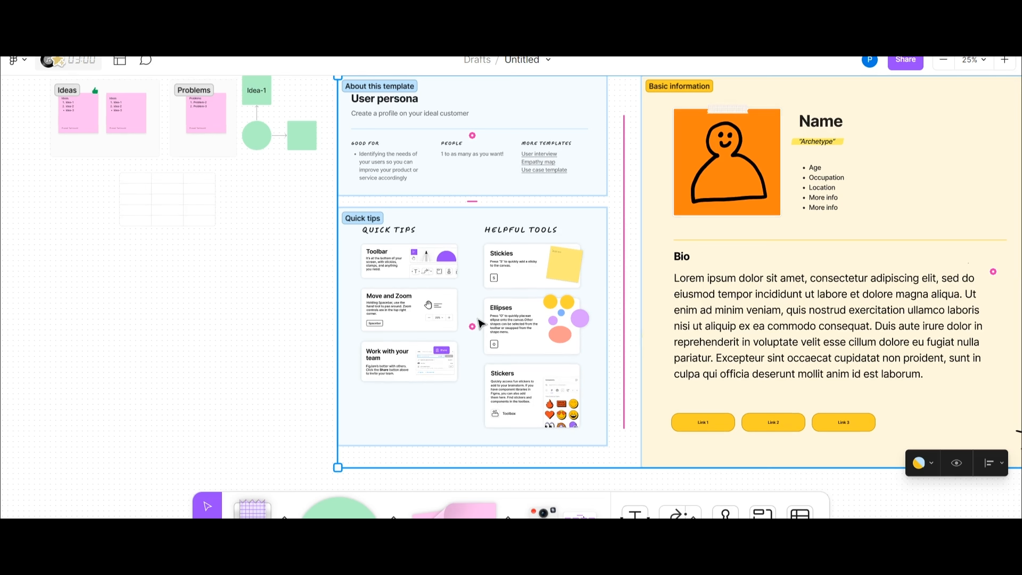
key("space")
left_click_drag(915, 212, 426, 242)
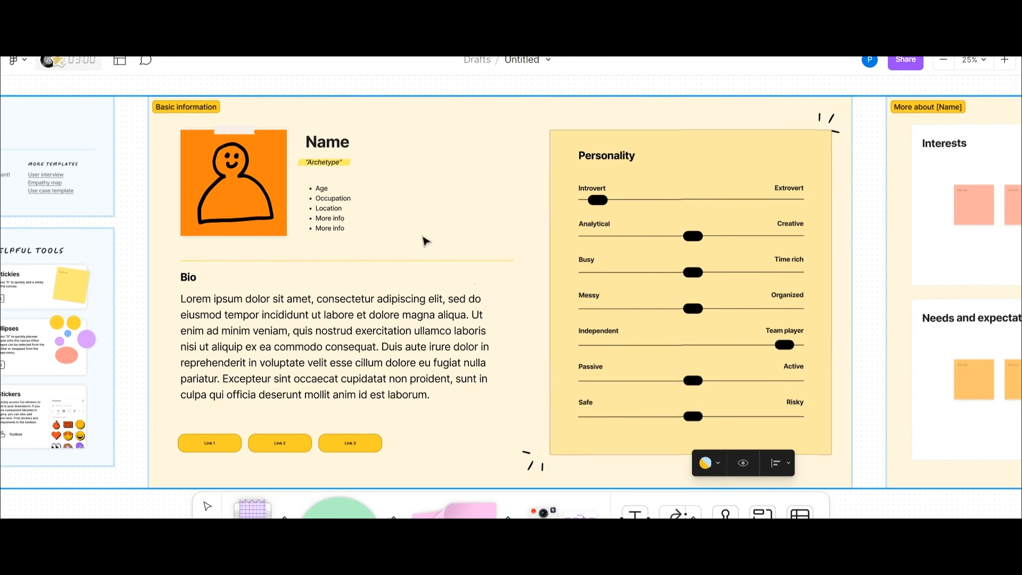
Step: Replace the Name heading in the Basic information section with a capitalized first name and add a hyphen after the Occupation bullet
double_click(338, 142)
key("BackSpace")
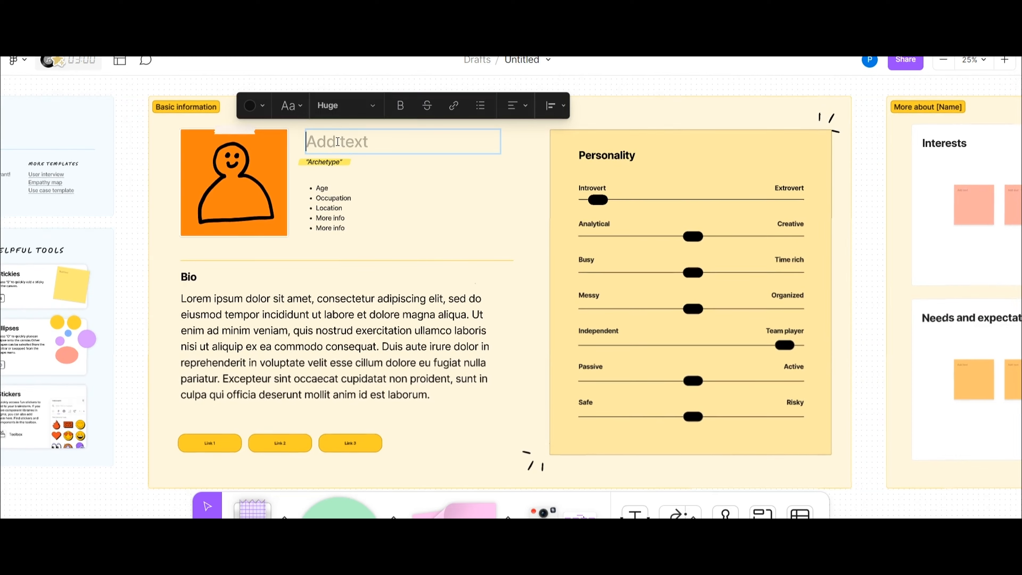
type("neha")
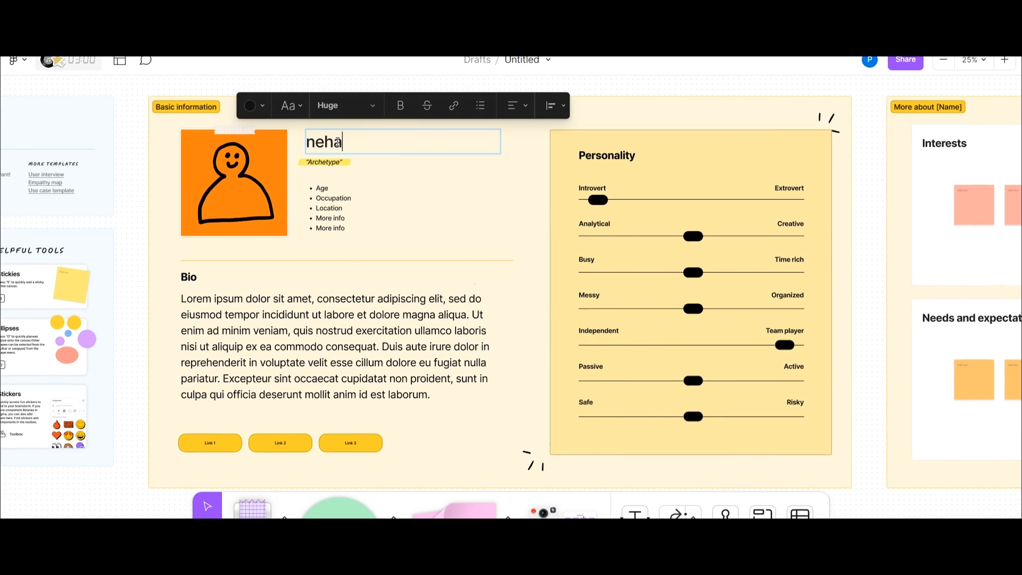
key("BackSpace")
key("BackSpace")
key("BackSpace")
key("BackSpace")
type("Neha")
left_click(410, 199)
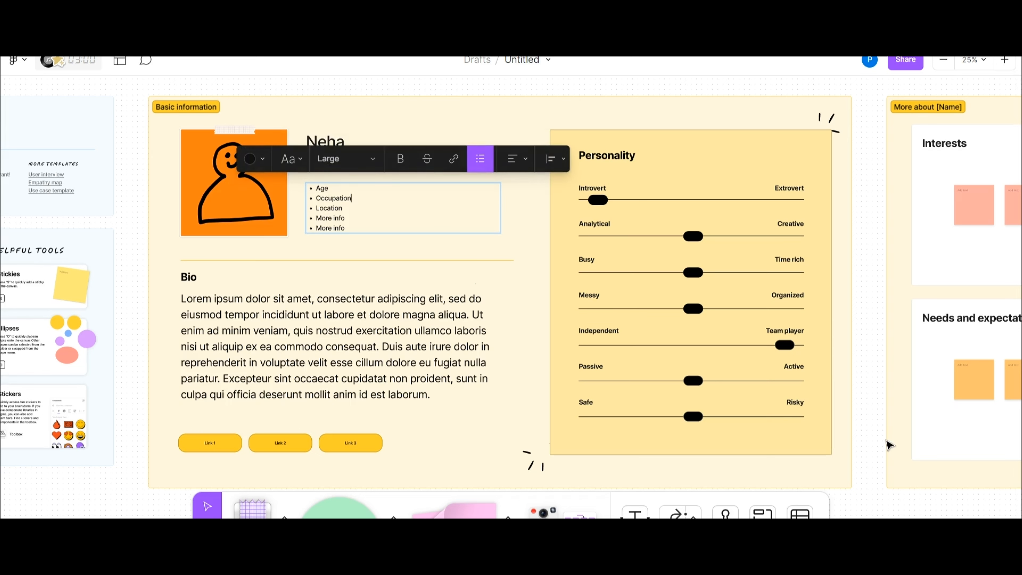
key("Escape")
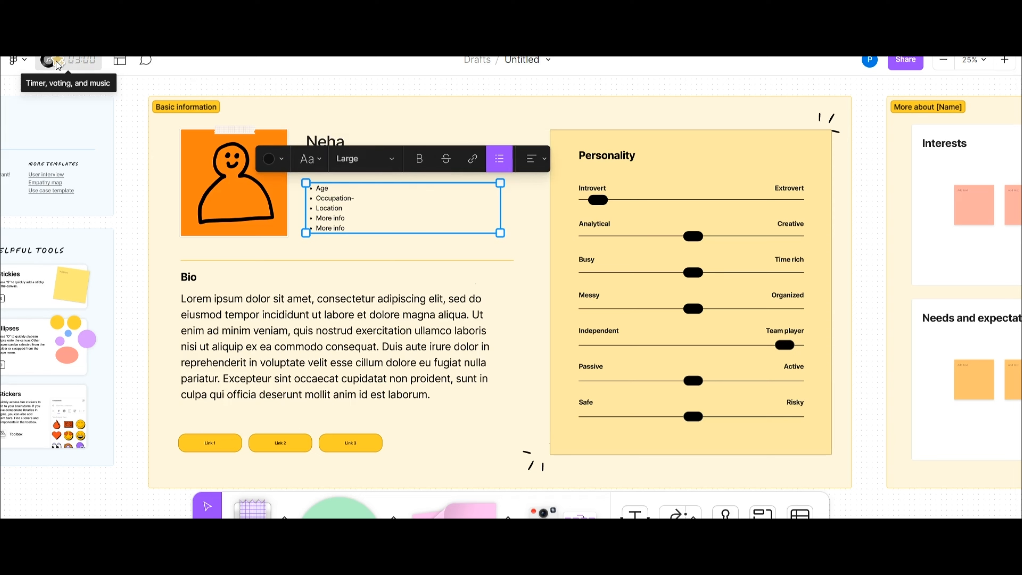
Step: Check the timer and music options and browse the Meetings, Diagram and Planning template categories
left_click(58, 64)
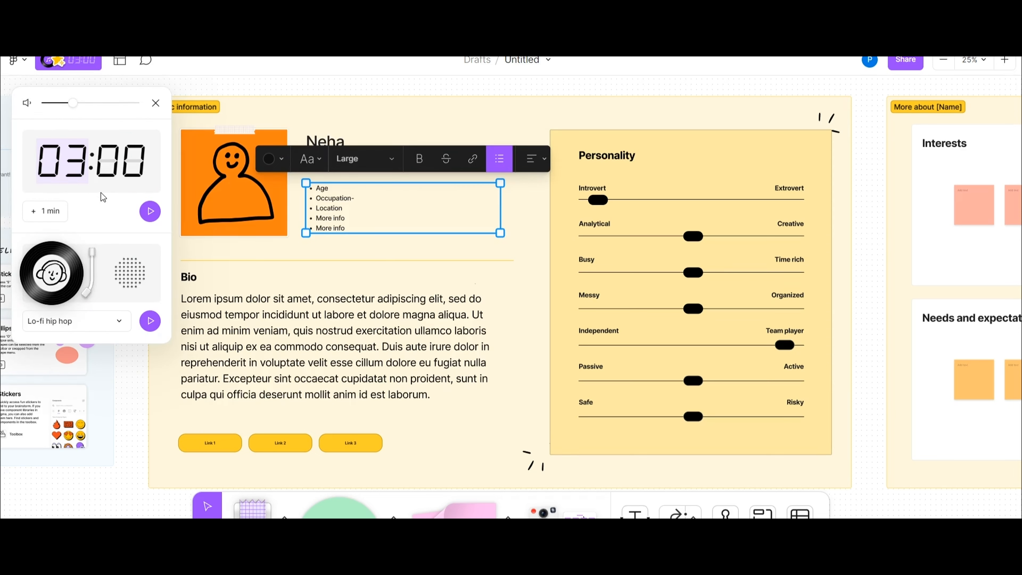
left_click(155, 104)
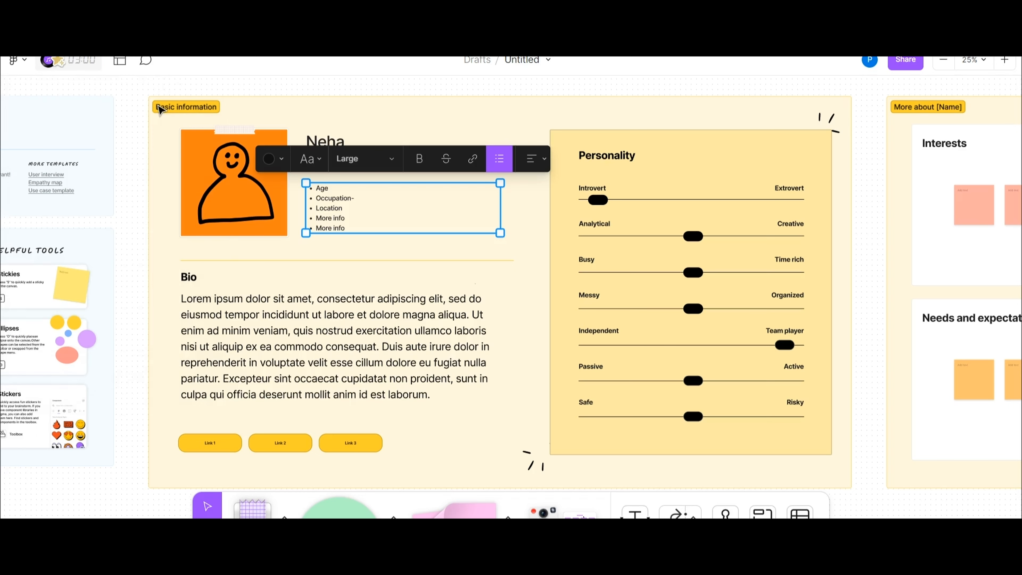
left_click(121, 64)
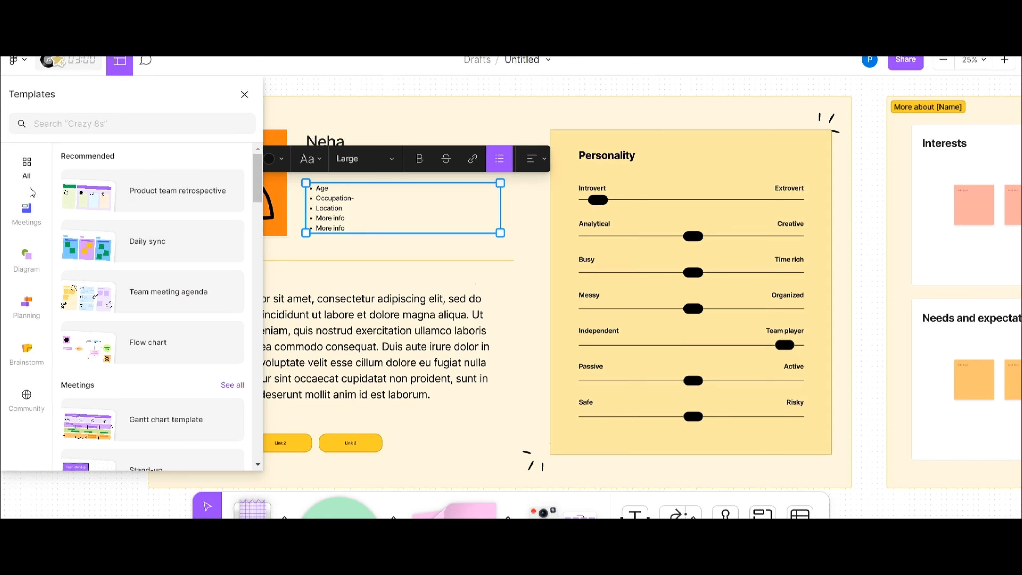
left_click(28, 217)
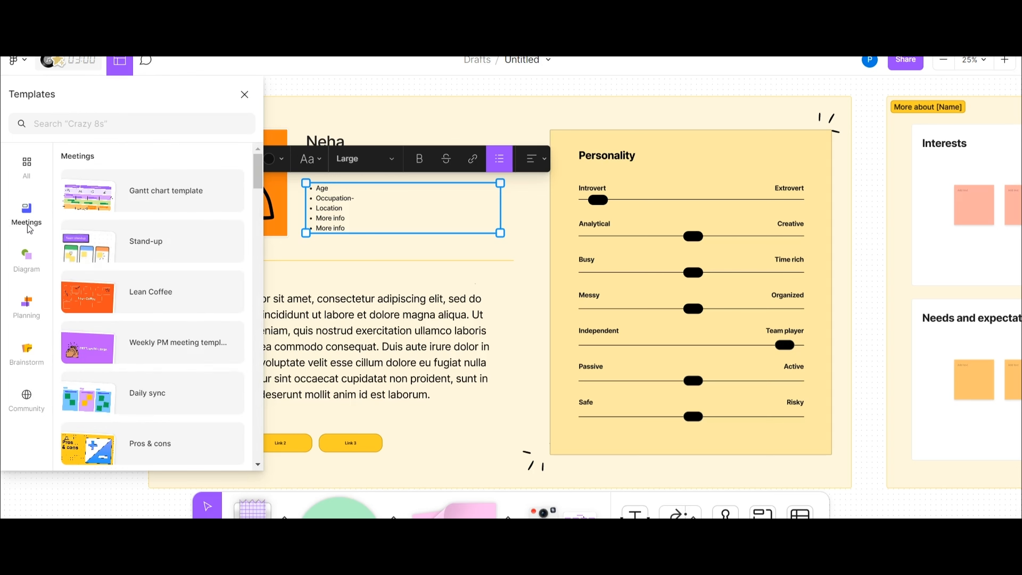
left_click(145, 231)
scroll(145, 231, "down", 3)
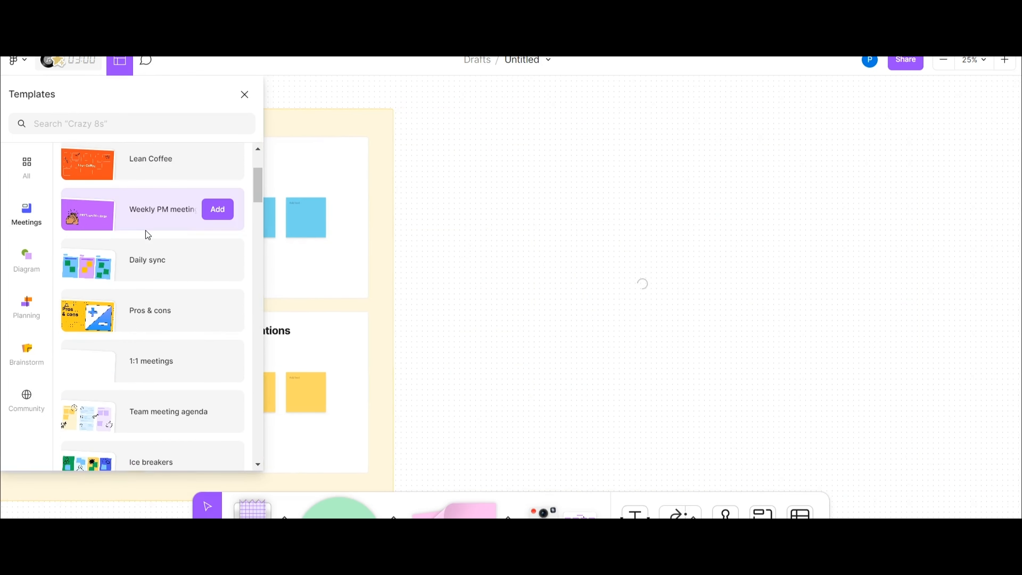
scroll(145, 231, "down", 5)
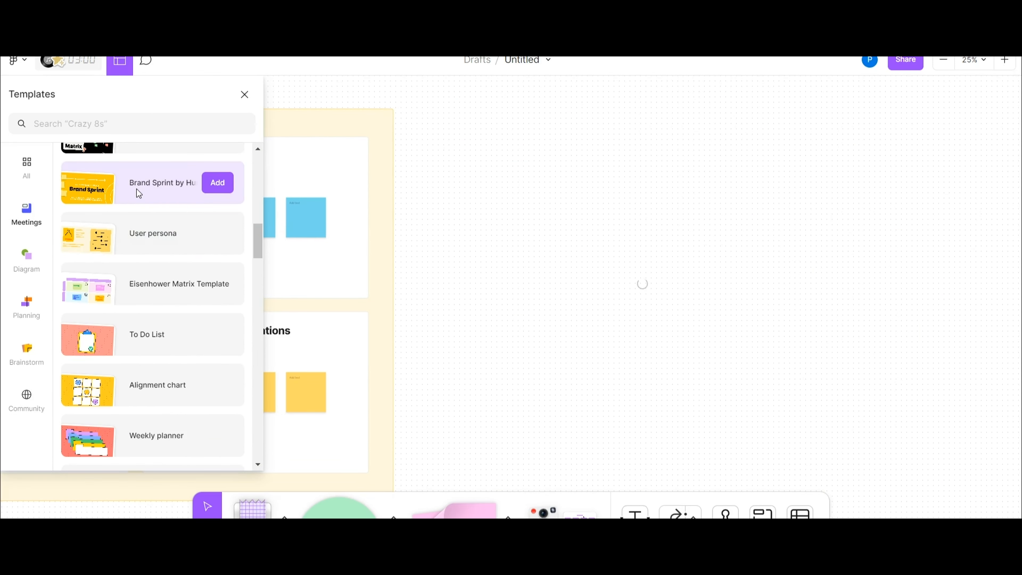
scroll(153, 307, "down", 6)
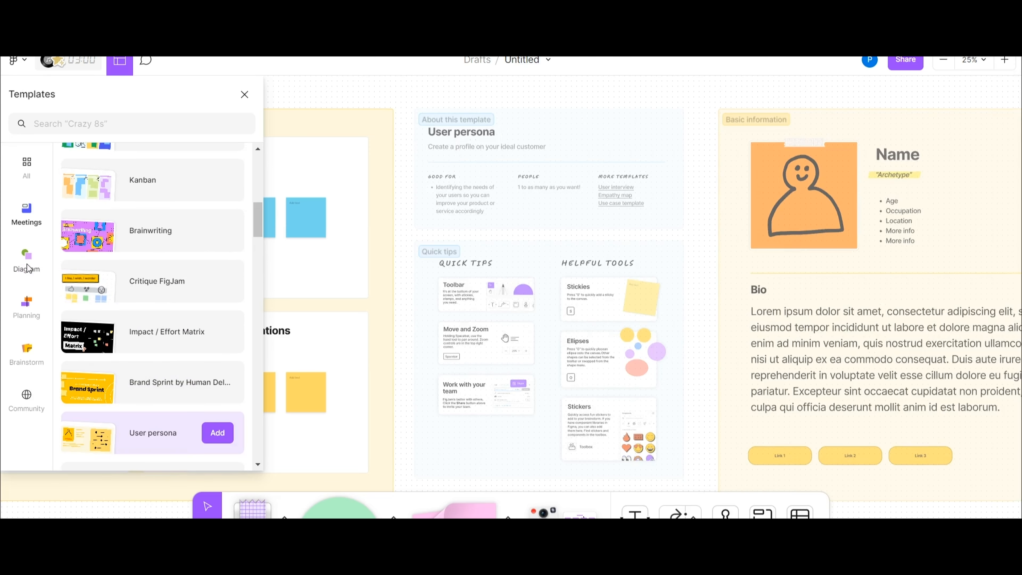
left_click(27, 264)
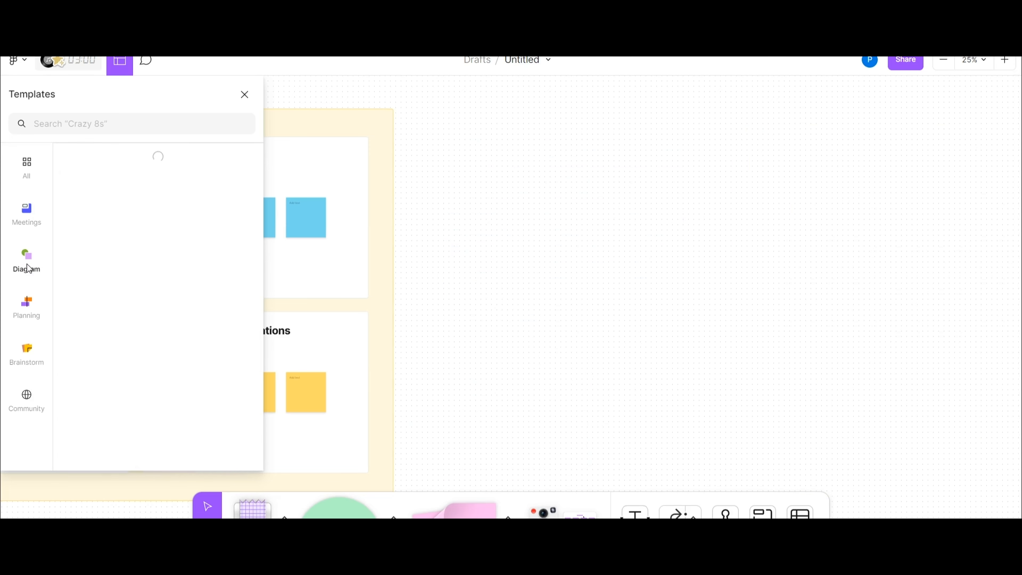
left_click(33, 322)
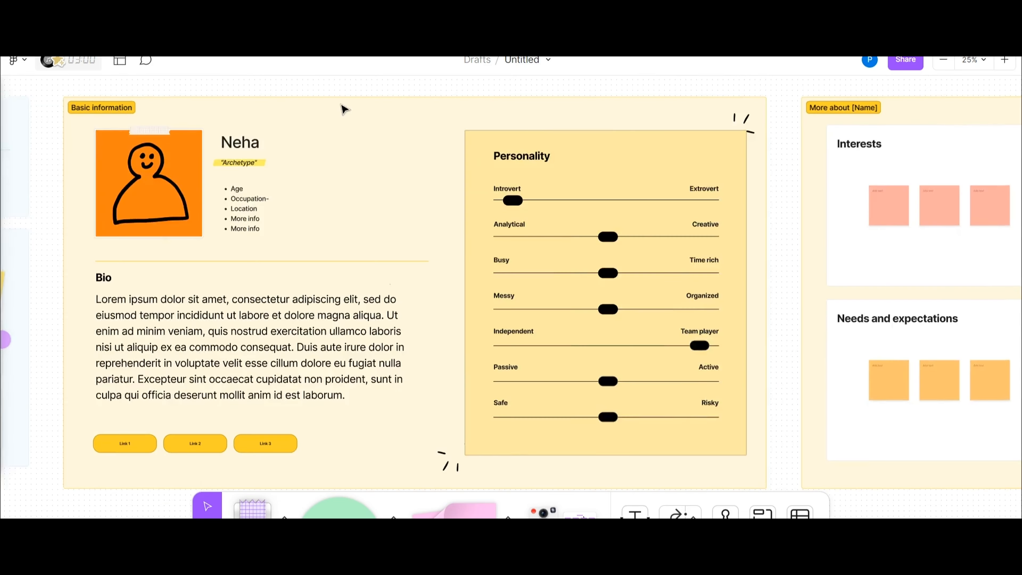
Step: Post the comment "This is approved" on the canvas just above the Ideas section and leave comment mode
scroll(232, 123, "left", 15)
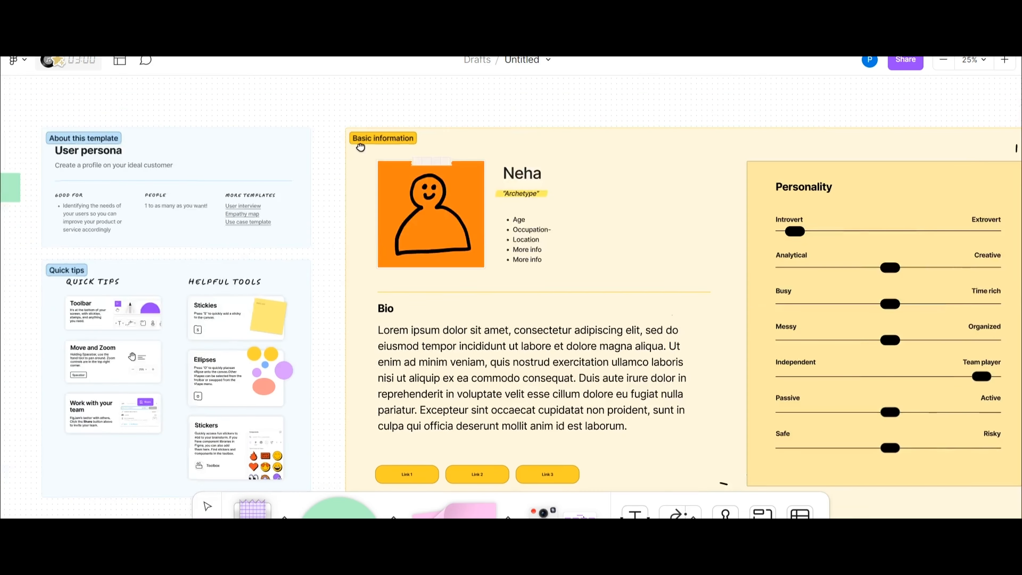
left_click_drag(193, 148, 342, 171)
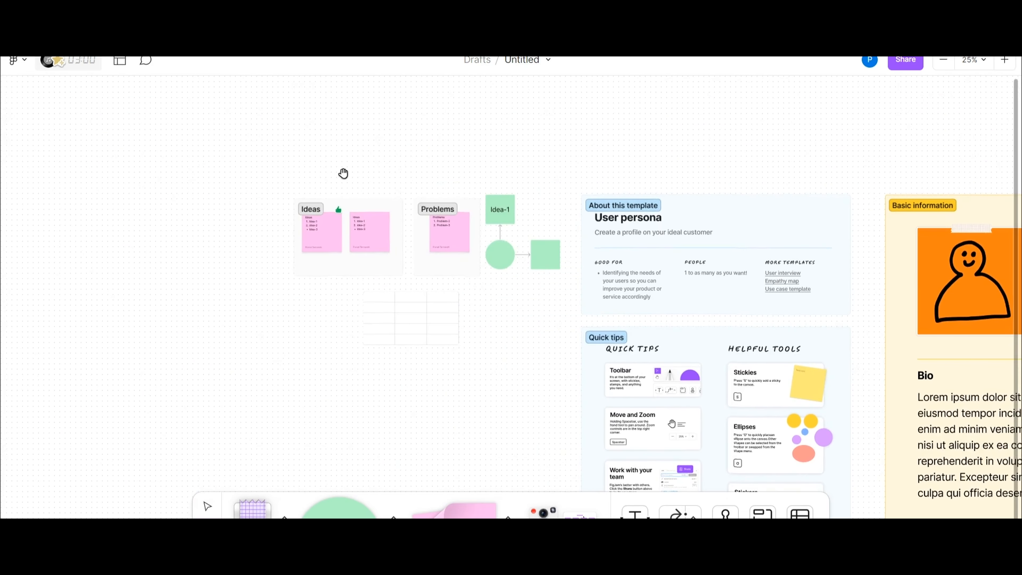
key("ctrl+equal")
left_click_drag(226, 158, 344, 295)
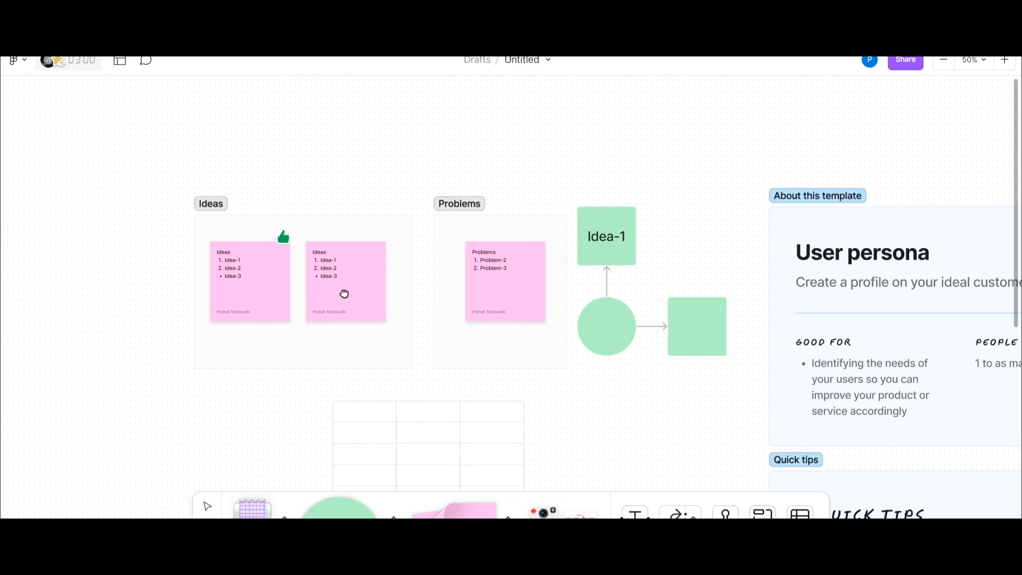
key("v")
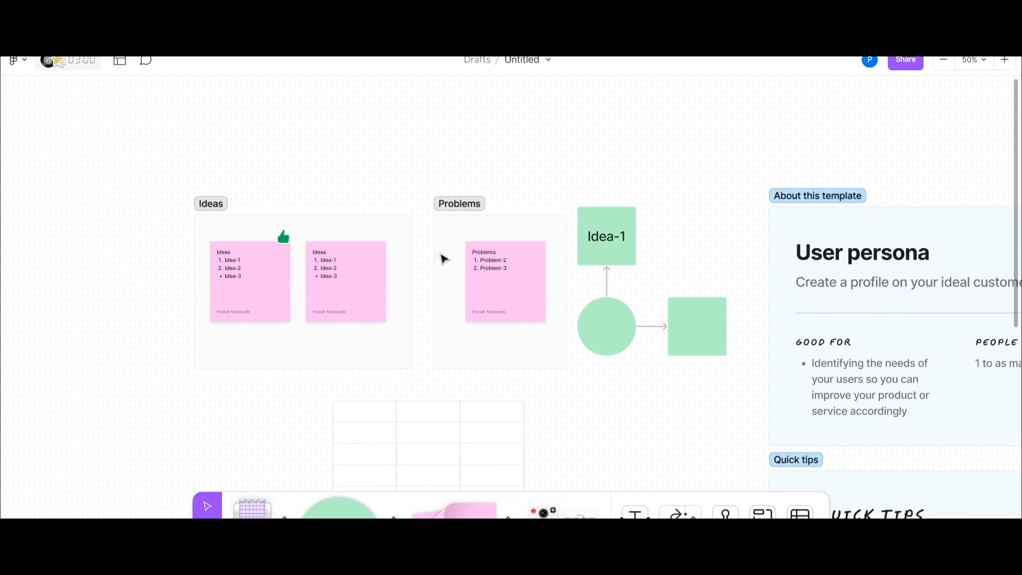
left_click(147, 60)
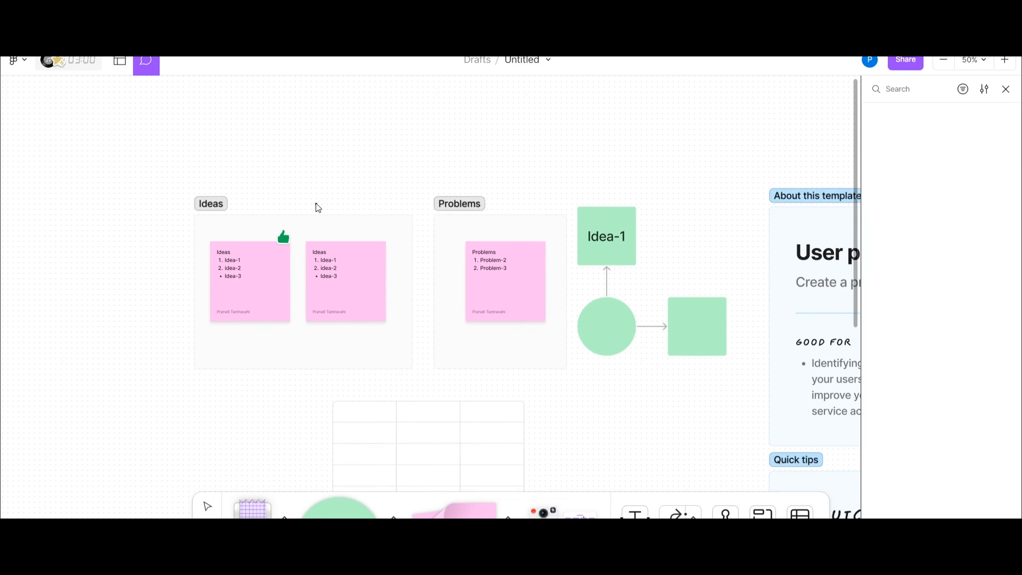
left_click(325, 206)
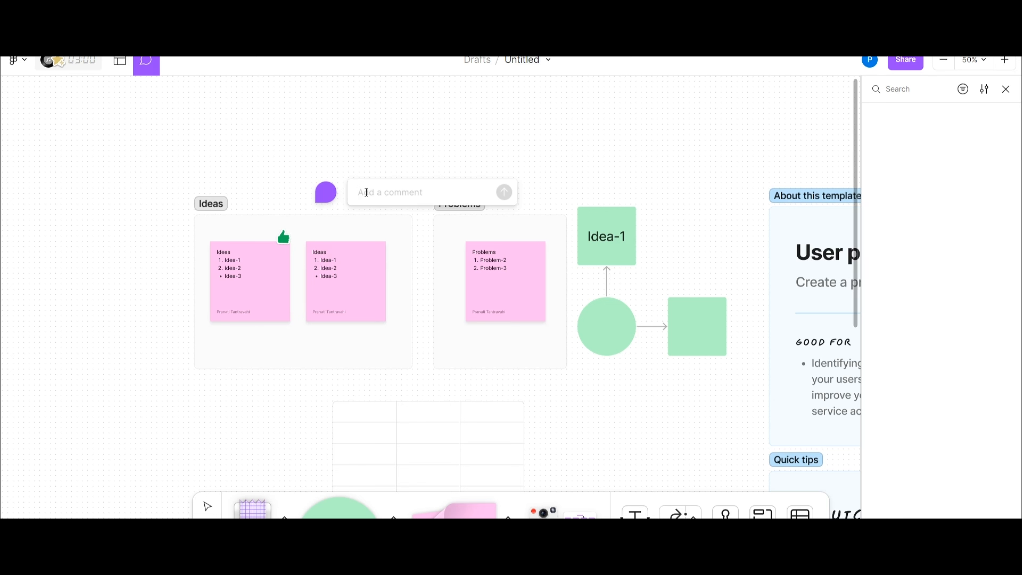
type("This i")
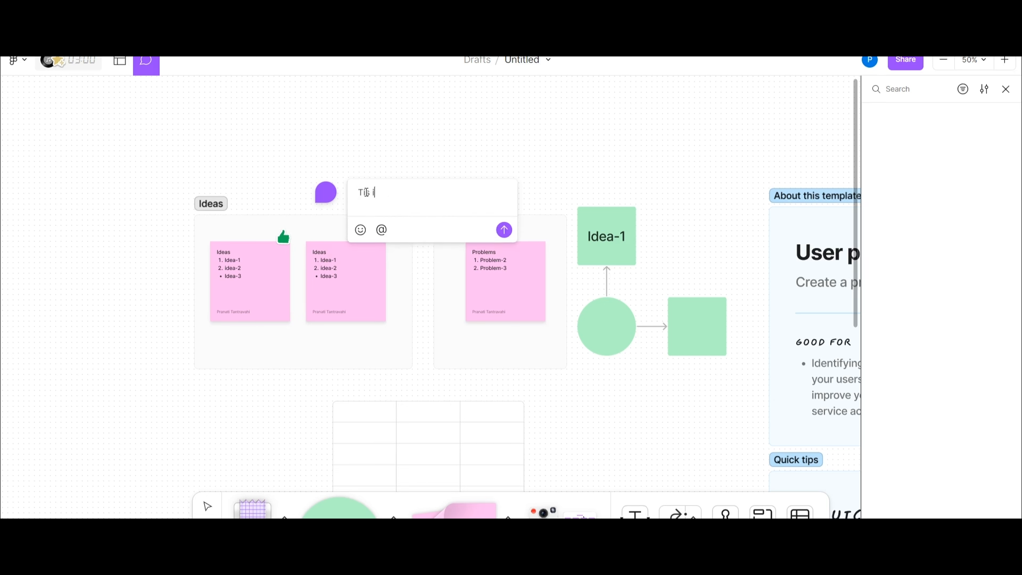
key("BackSpace")
key("BackSpace")
key("BackSpace")
type("is is approved")
left_click(506, 232)
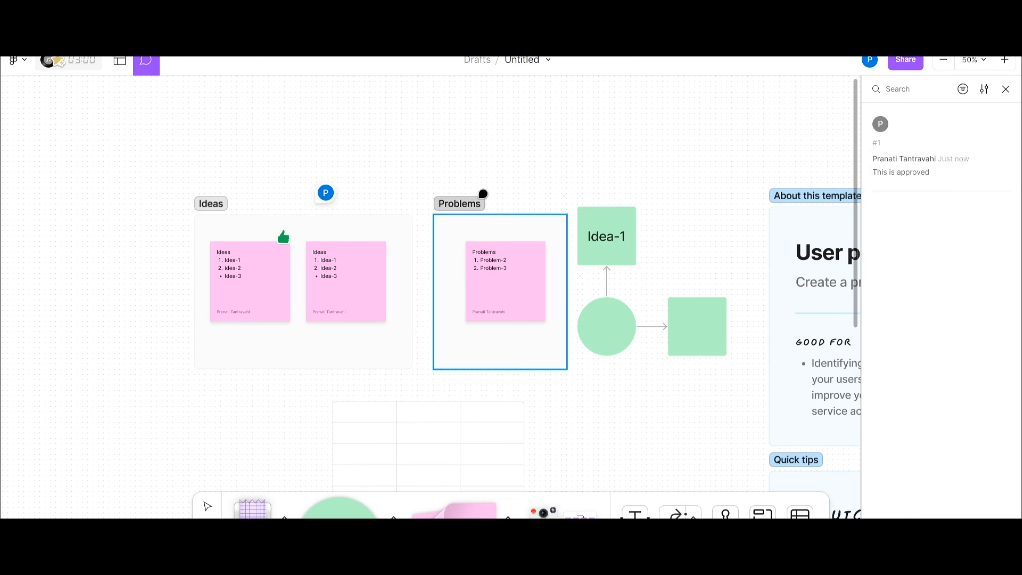
mouse_move(330, 196)
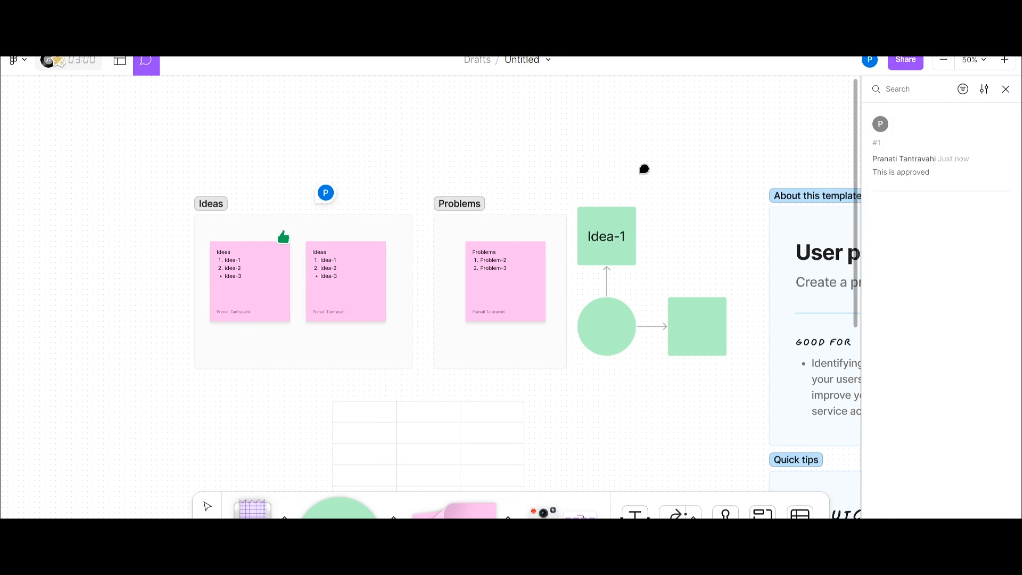
key("Escape")
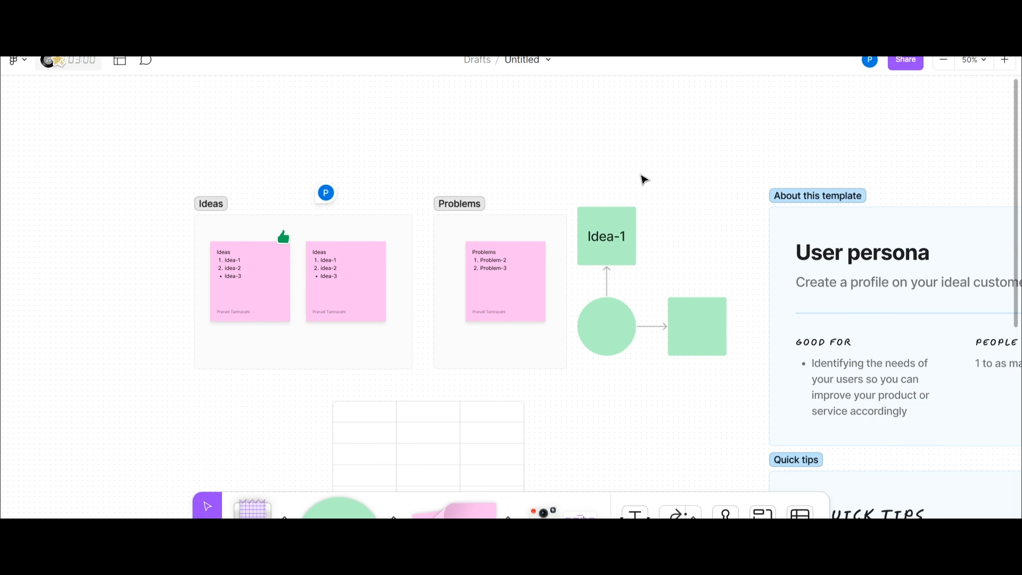
scroll(710, 408, "down", 2)
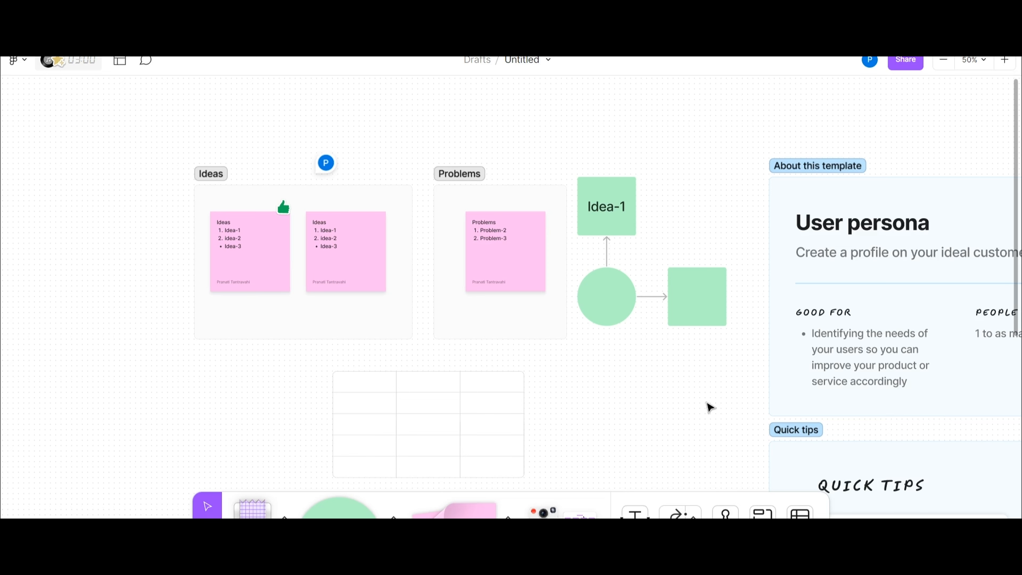